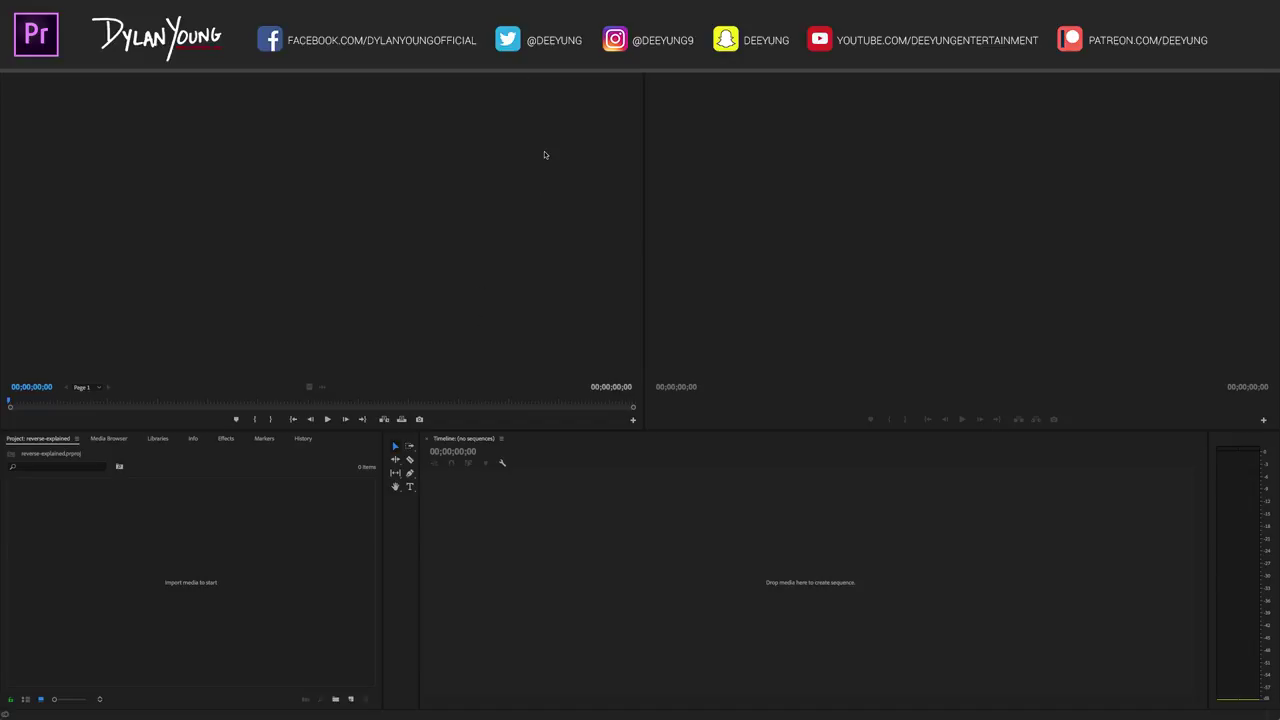
Create a new sequence from the AVCHD 1080p30 (29.97 fps) preset.
left_click(293, 495)
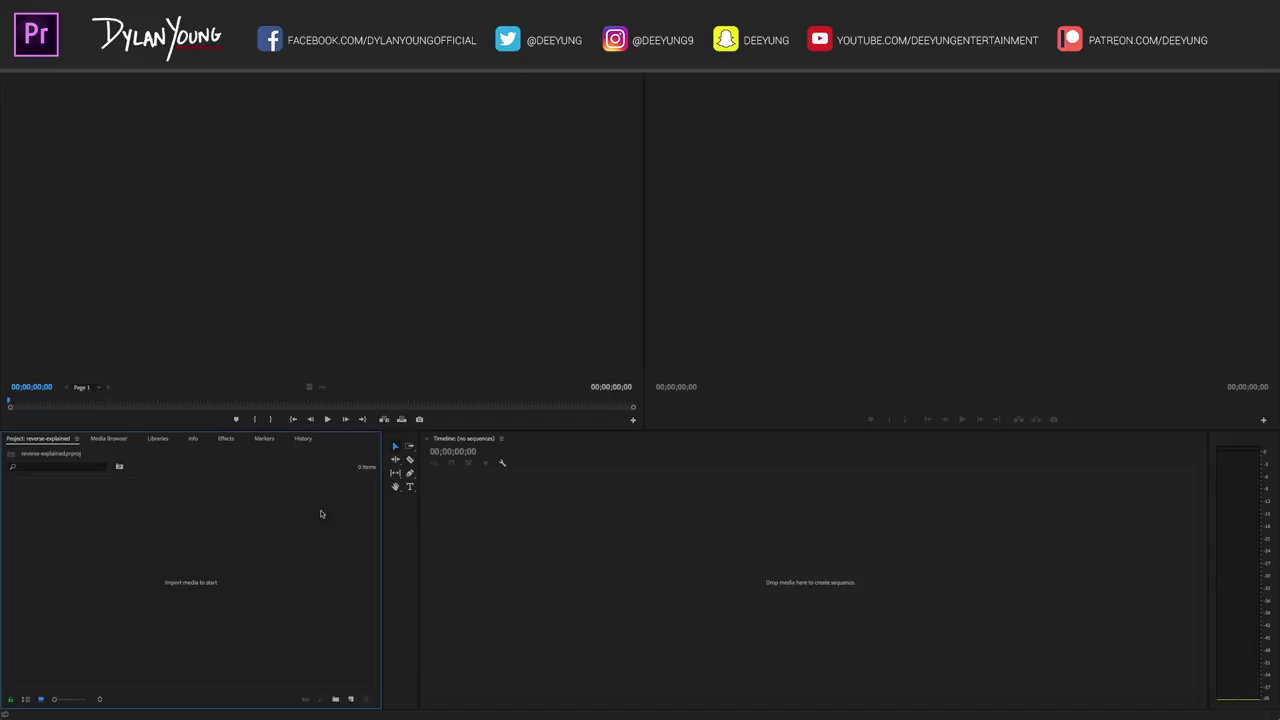
right_click(208, 522)
mouse_move(250, 563)
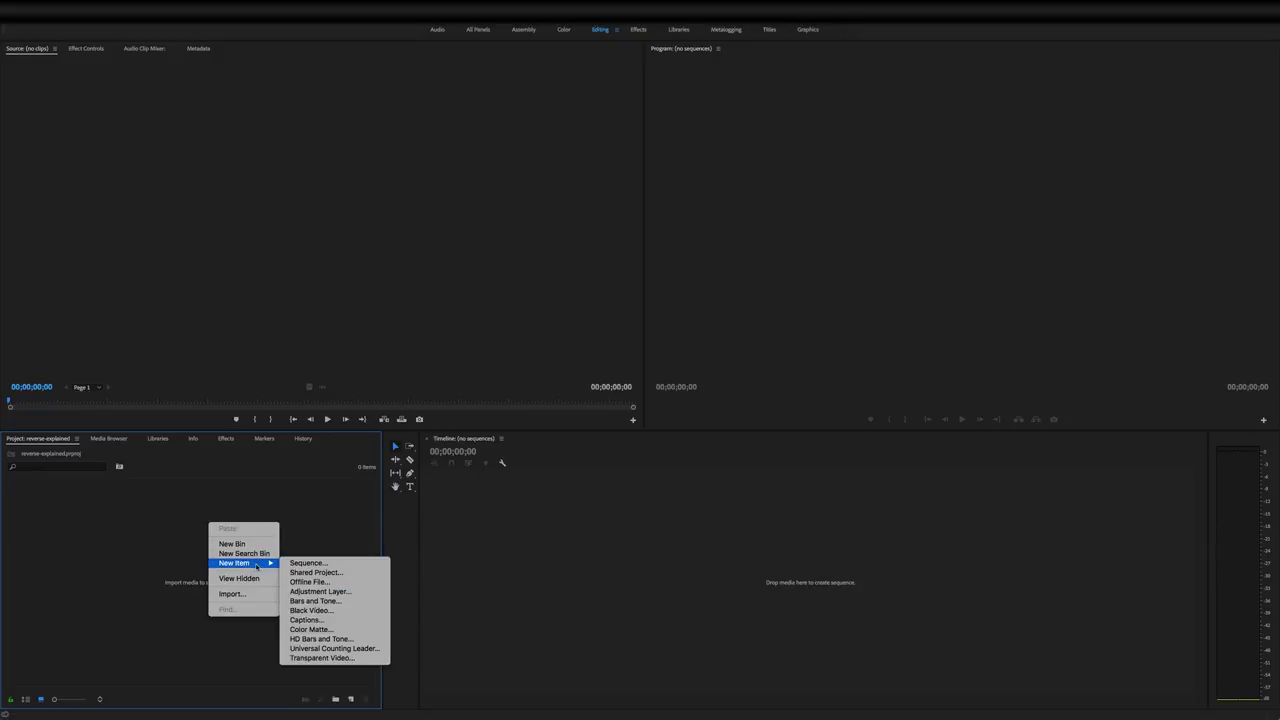
left_click(318, 564)
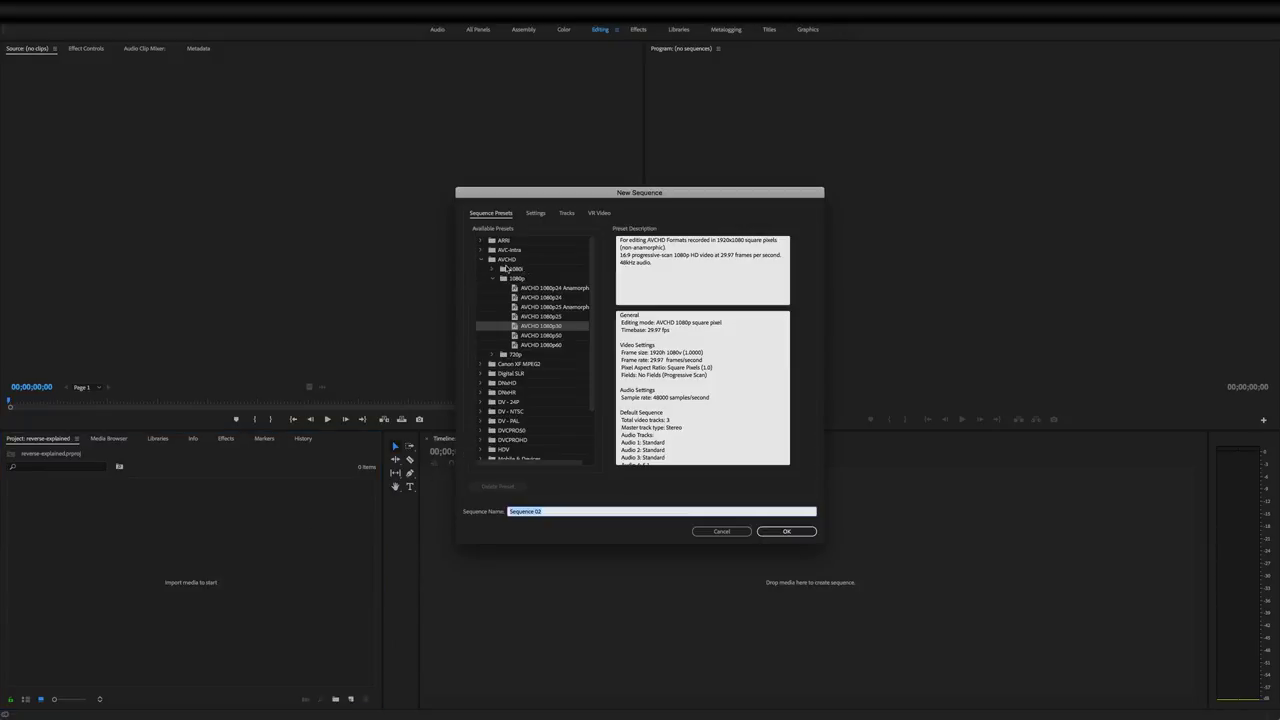
left_click(496, 261)
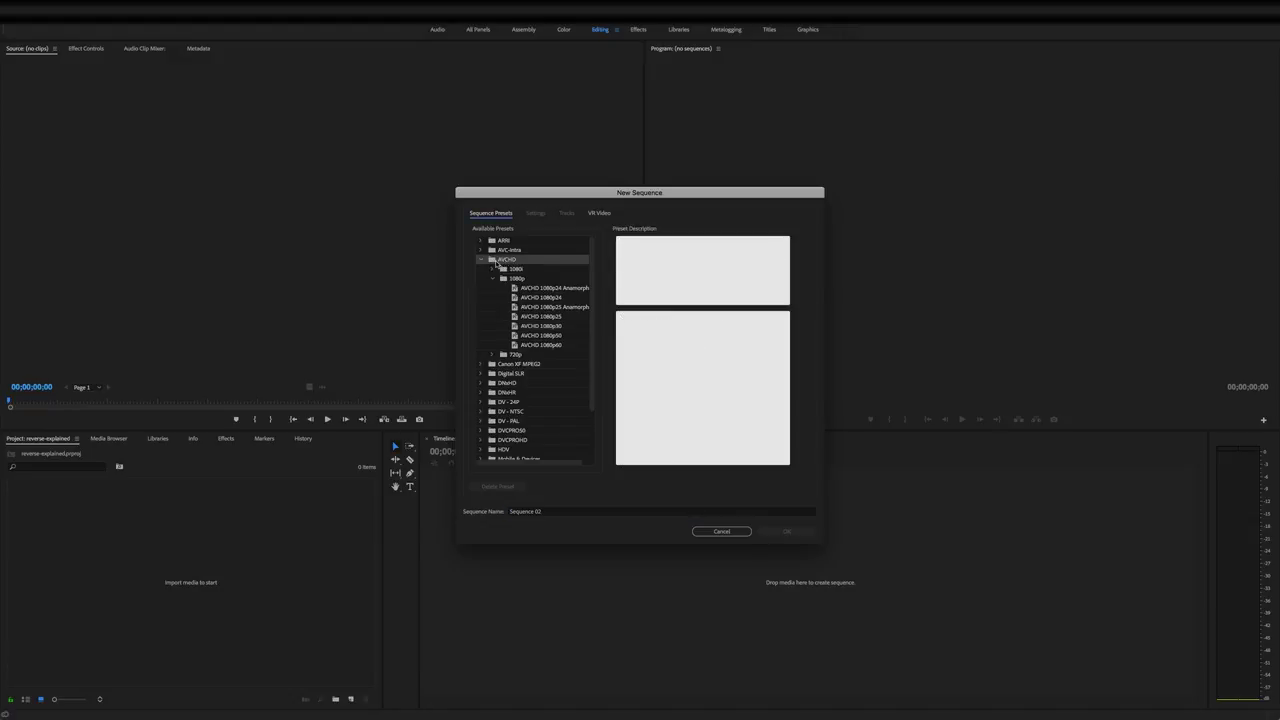
left_click(534, 317)
left_click(523, 327)
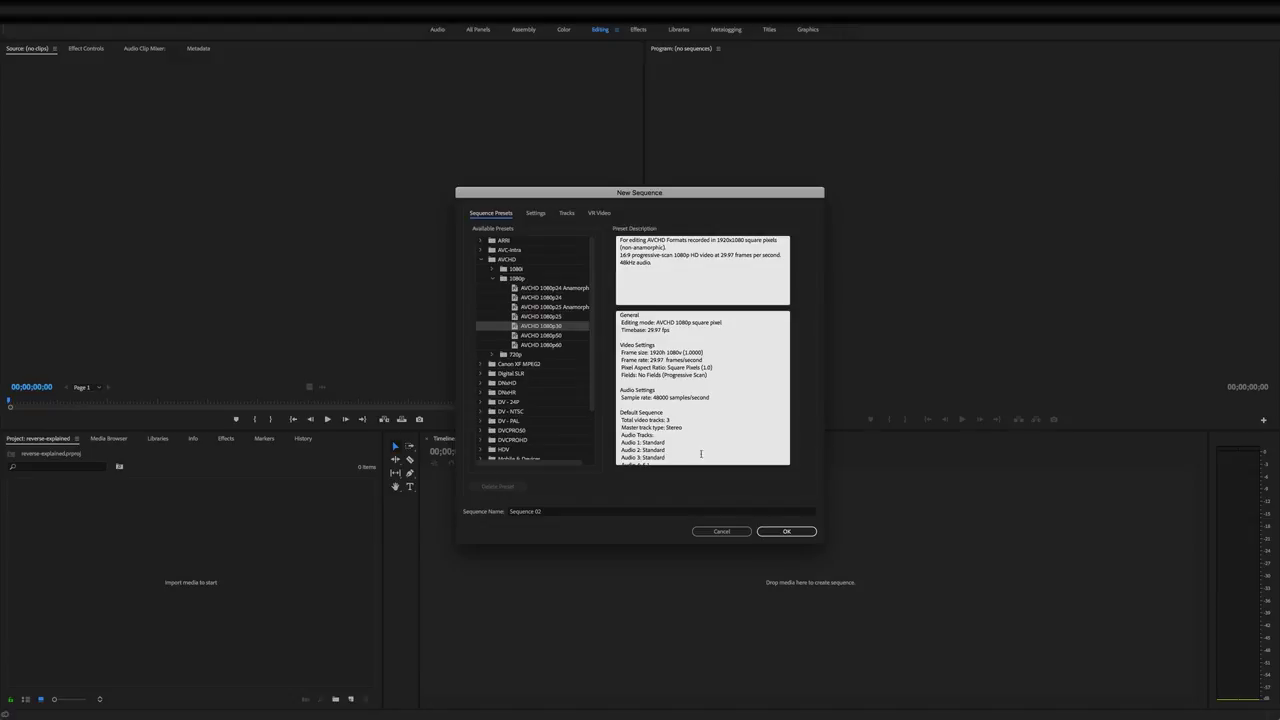
left_click(792, 534)
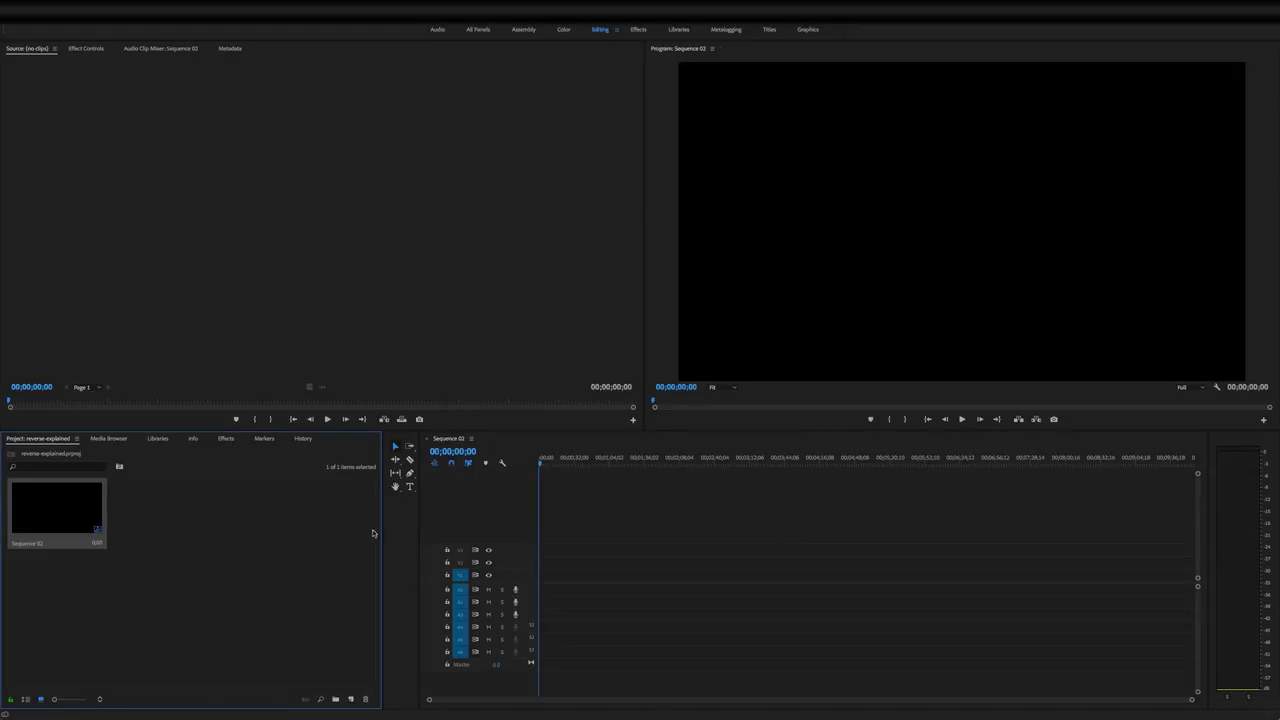
Enlarge the Video 1 and Audio 1 tracks and zoom the timeline.
left_click(660, 556)
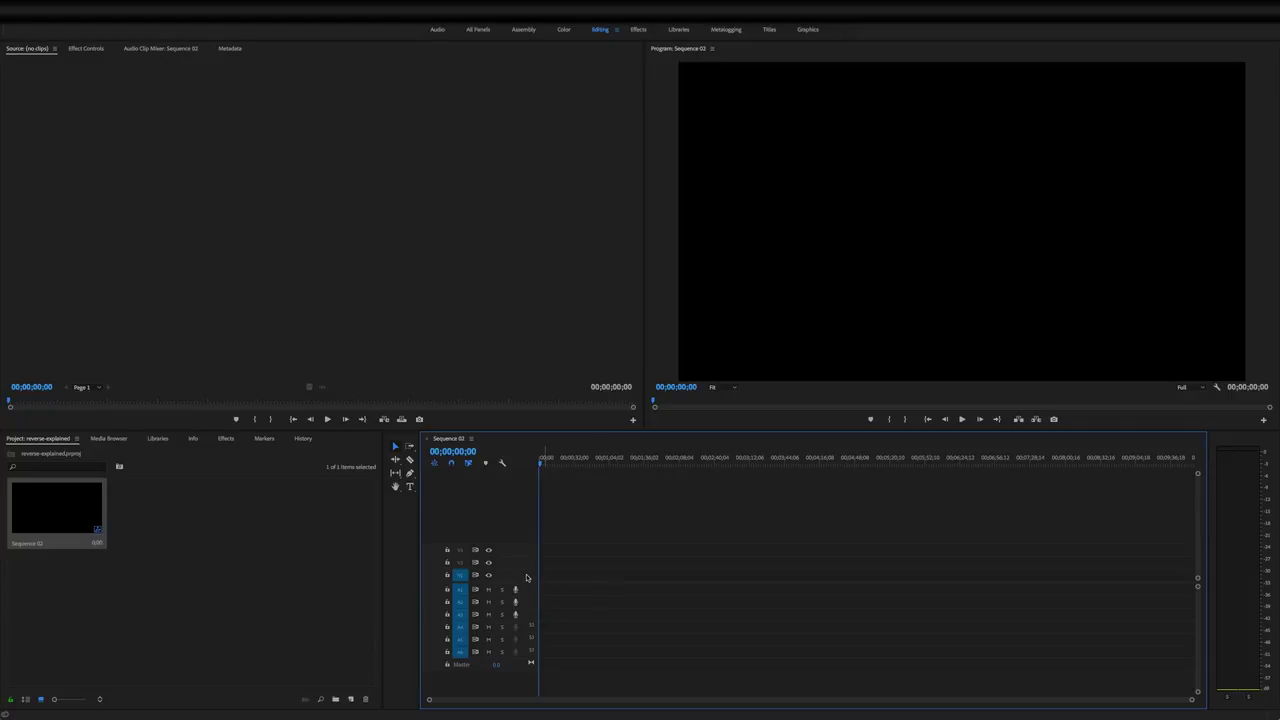
double_click(524, 577)
double_click(525, 592)
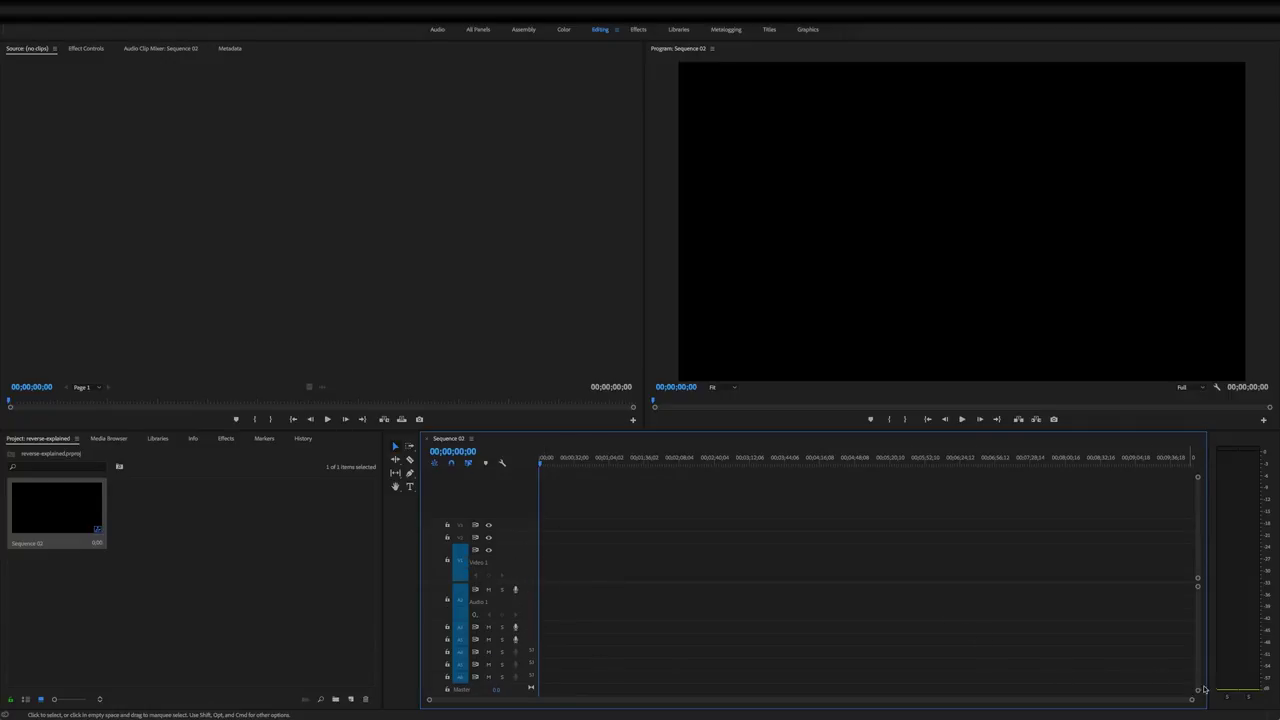
left_click_drag(1194, 697, 582, 699)
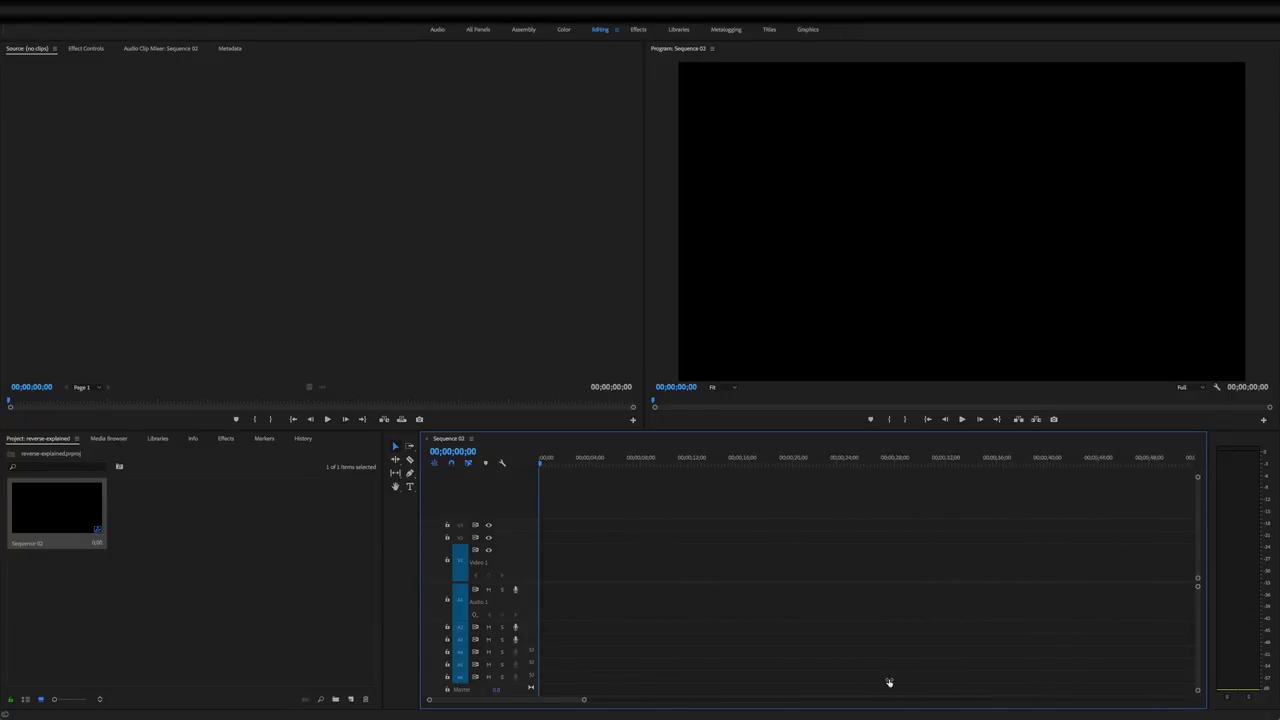
left_click(261, 579)
Import samantha.mp4, preview it in the Source monitor, and drag only its video onto Video 1.
right_click(195, 520)
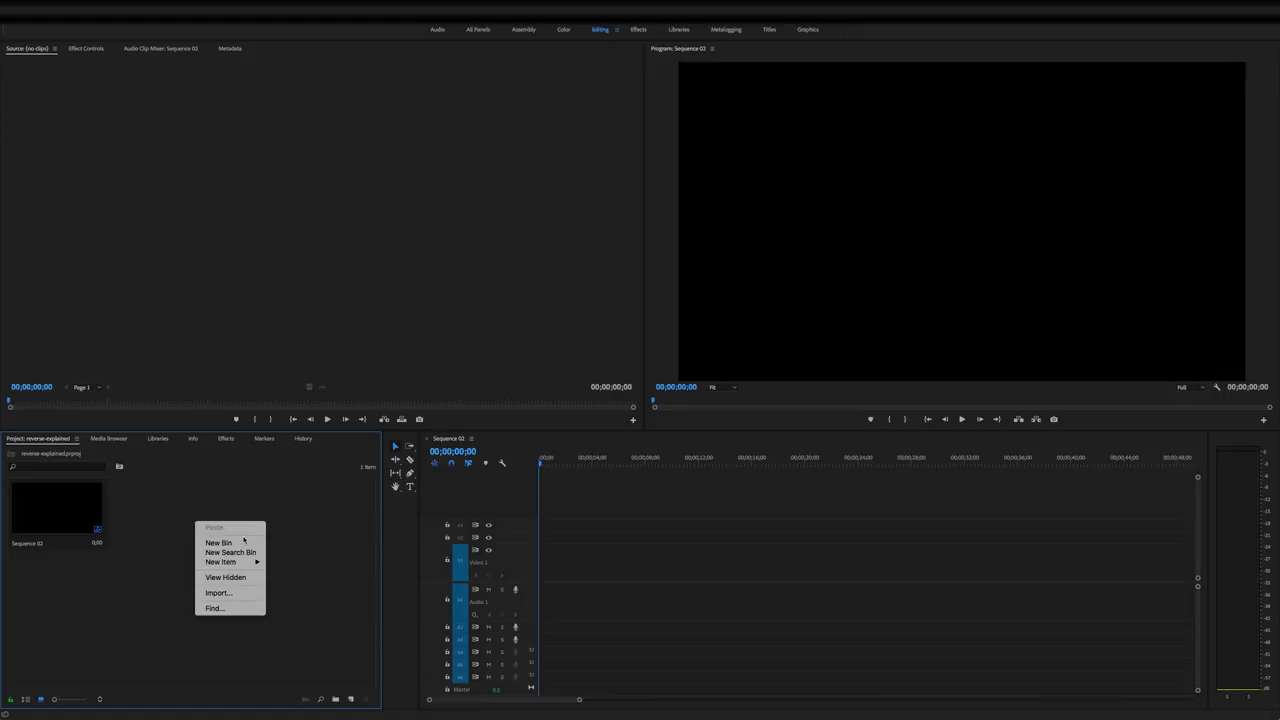
left_click(218, 593)
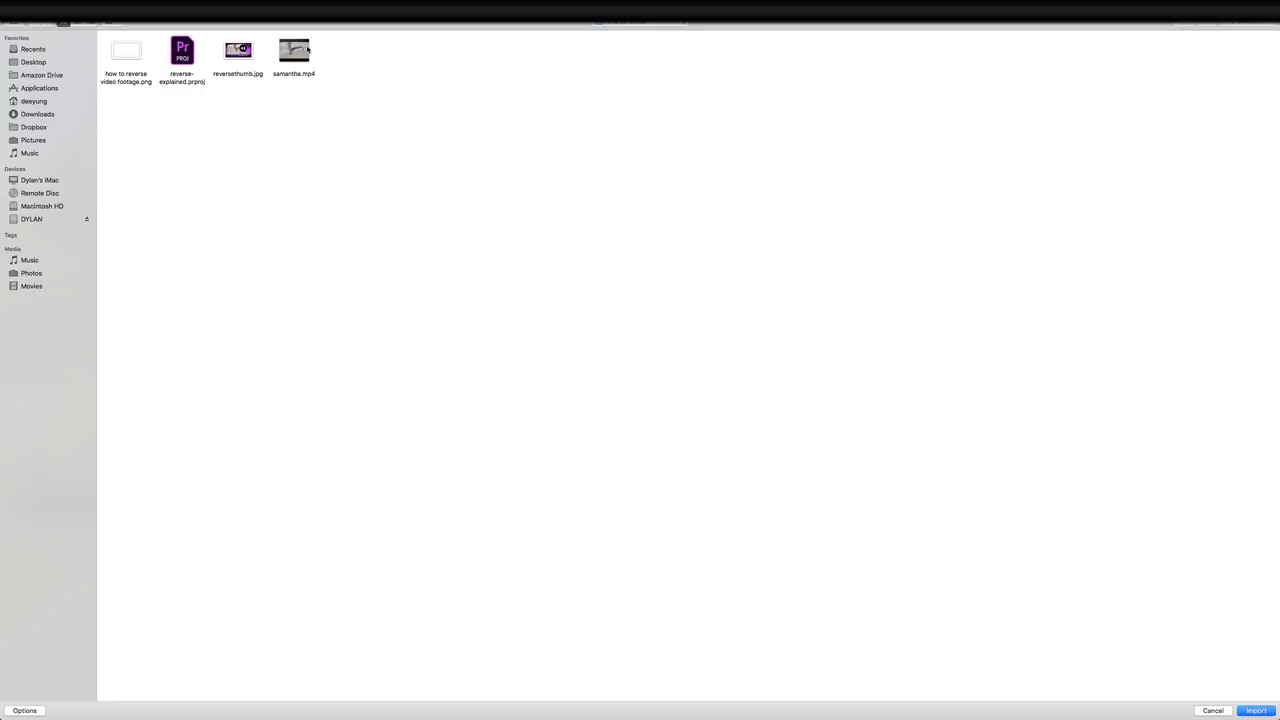
double_click(302, 48)
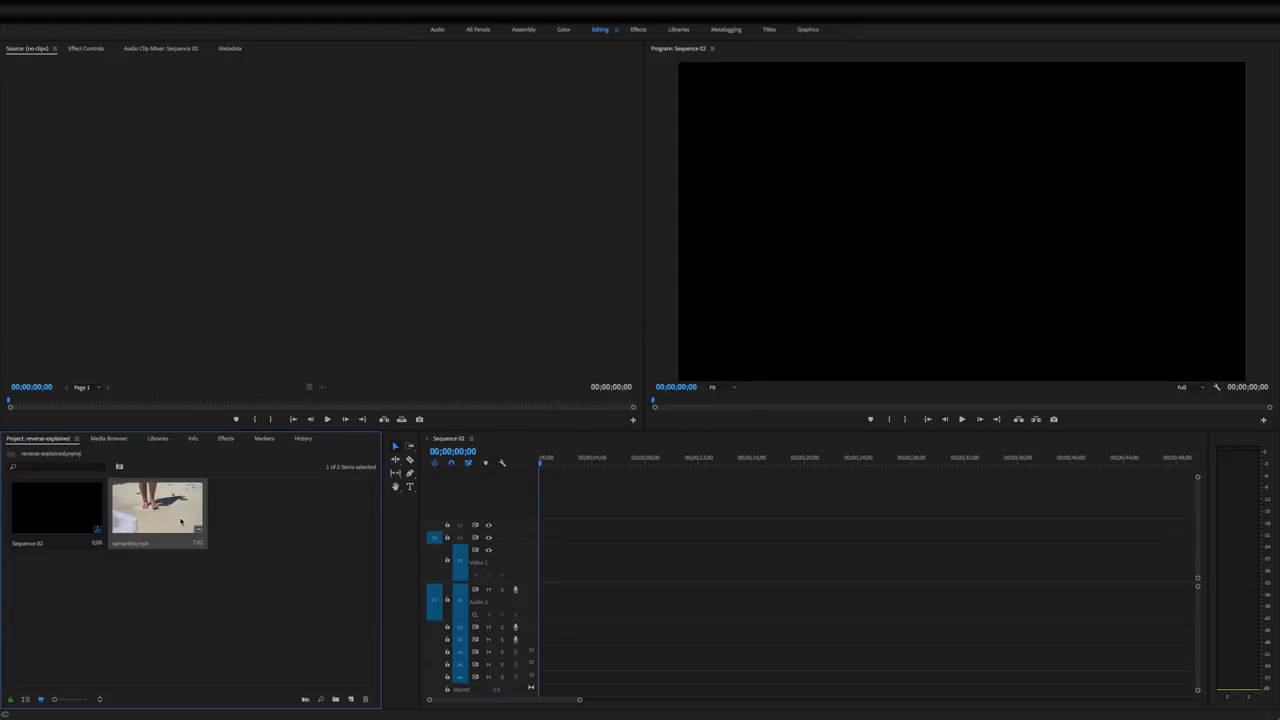
double_click(181, 520)
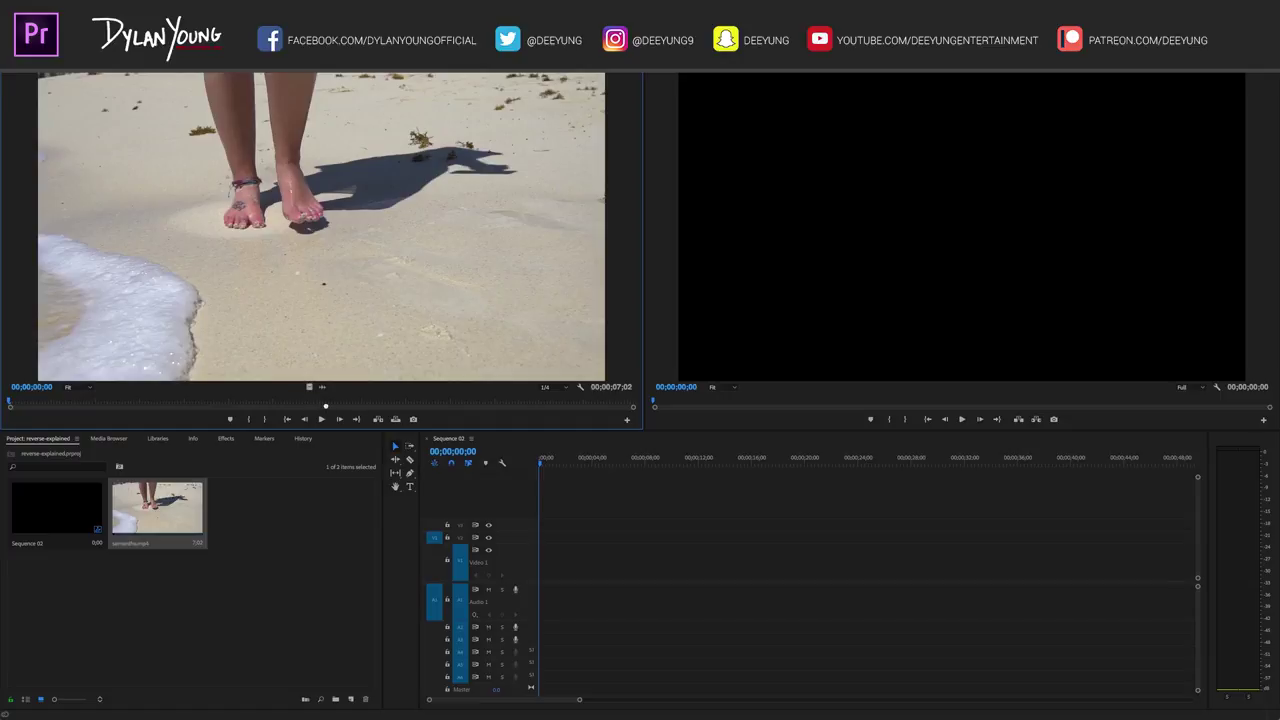
left_click_drag(308, 386, 525, 555)
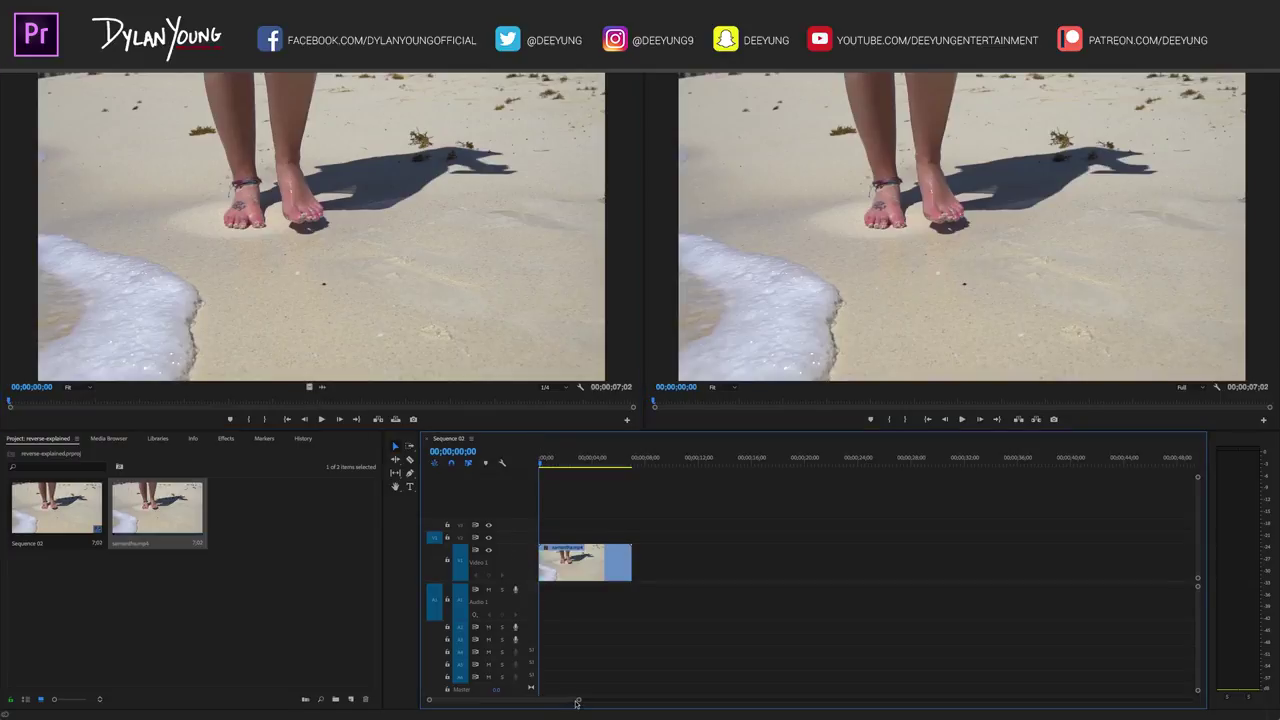
Zoom the timeline to the beach clip, play it, and return the playhead to the start.
left_click_drag(576, 703, 522, 701)
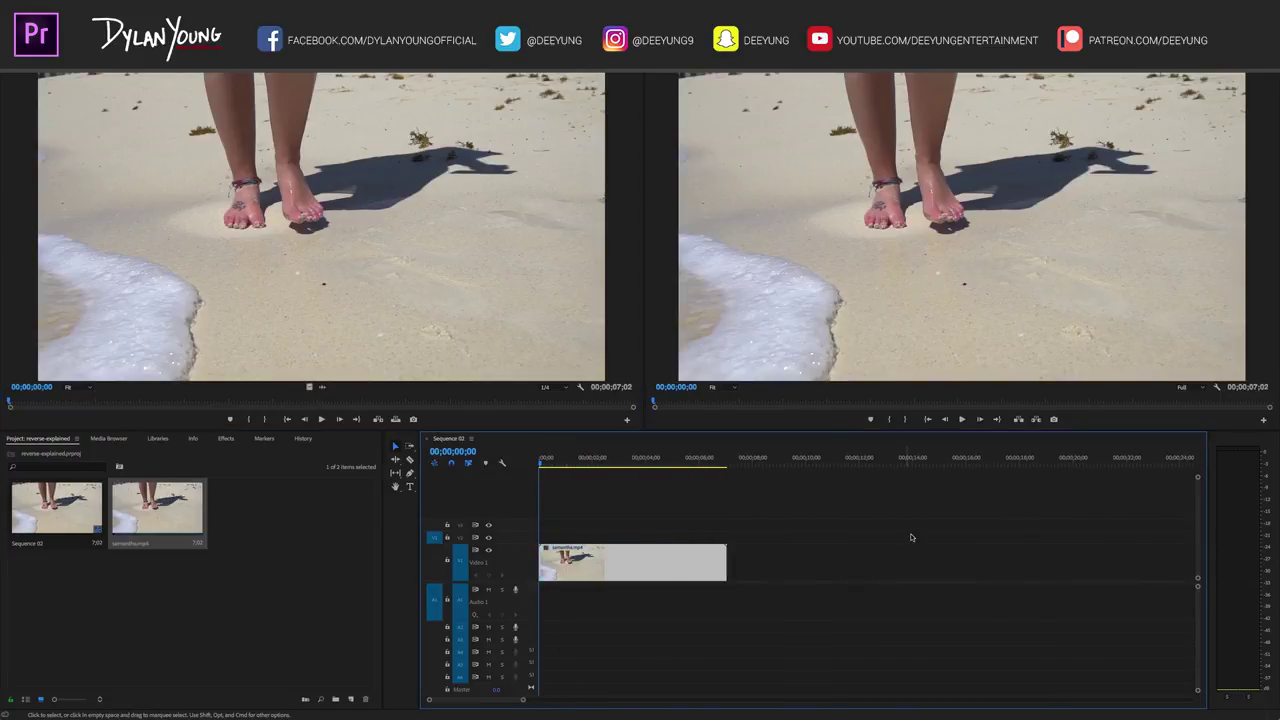
key("space")
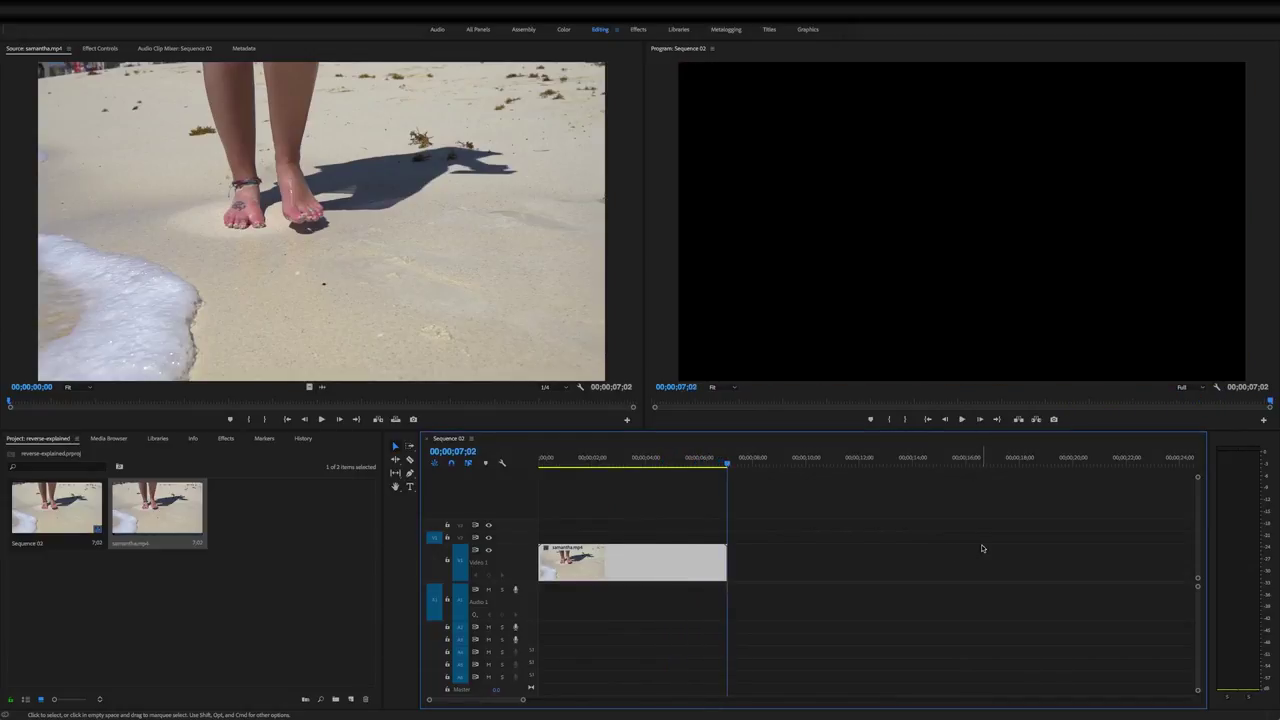
left_click_drag(602, 457, 539, 457)
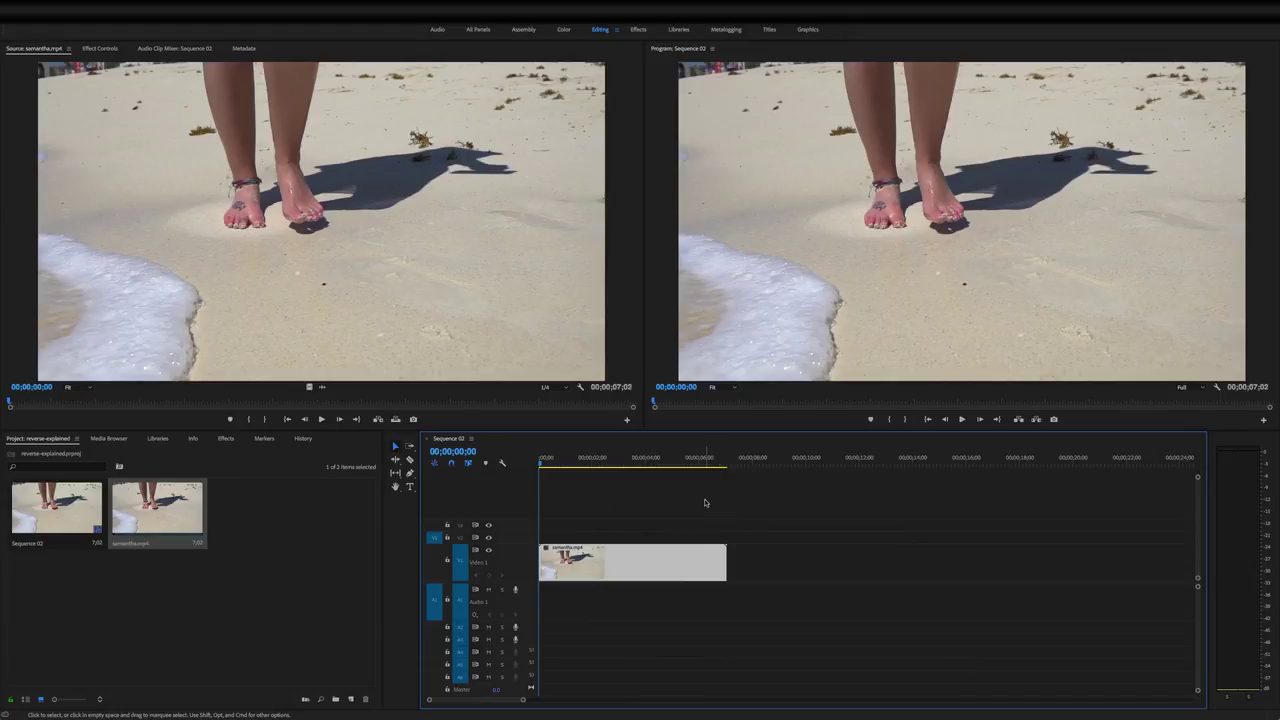
Enable Reverse Speed on samantha.mp4 in Speed/Duration and play the reversed clip.
right_click(588, 557)
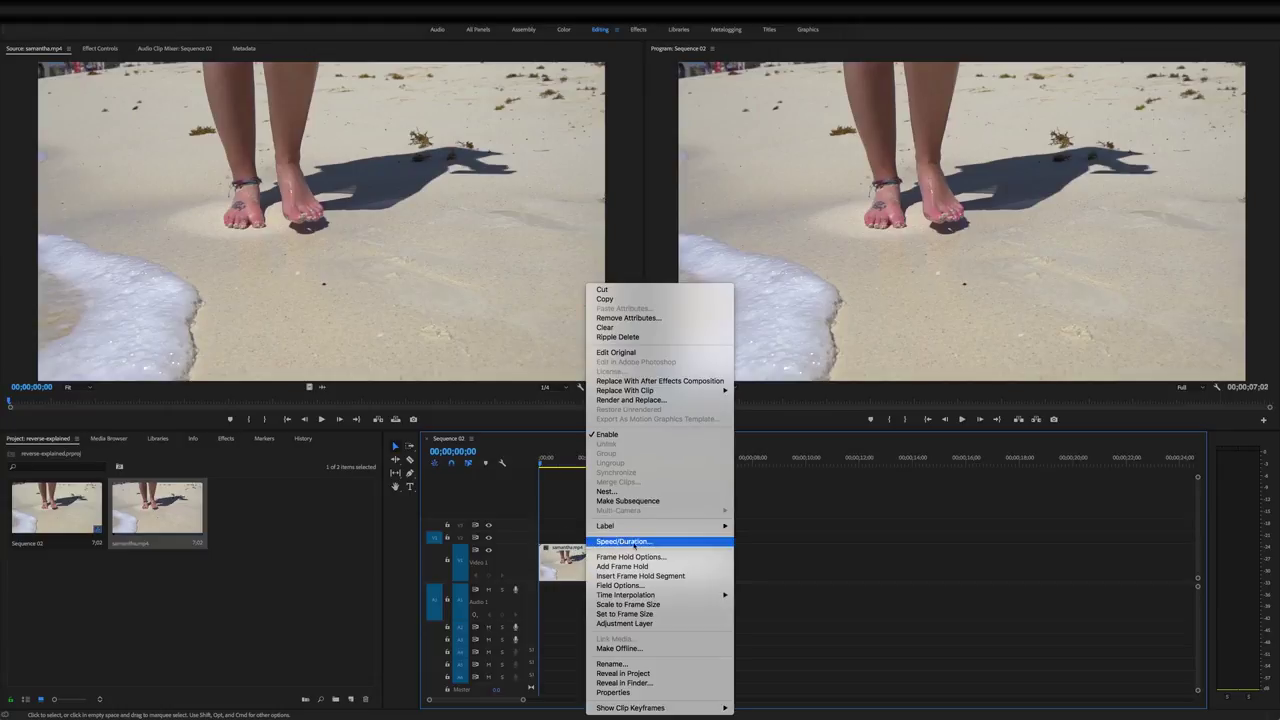
left_click(629, 542)
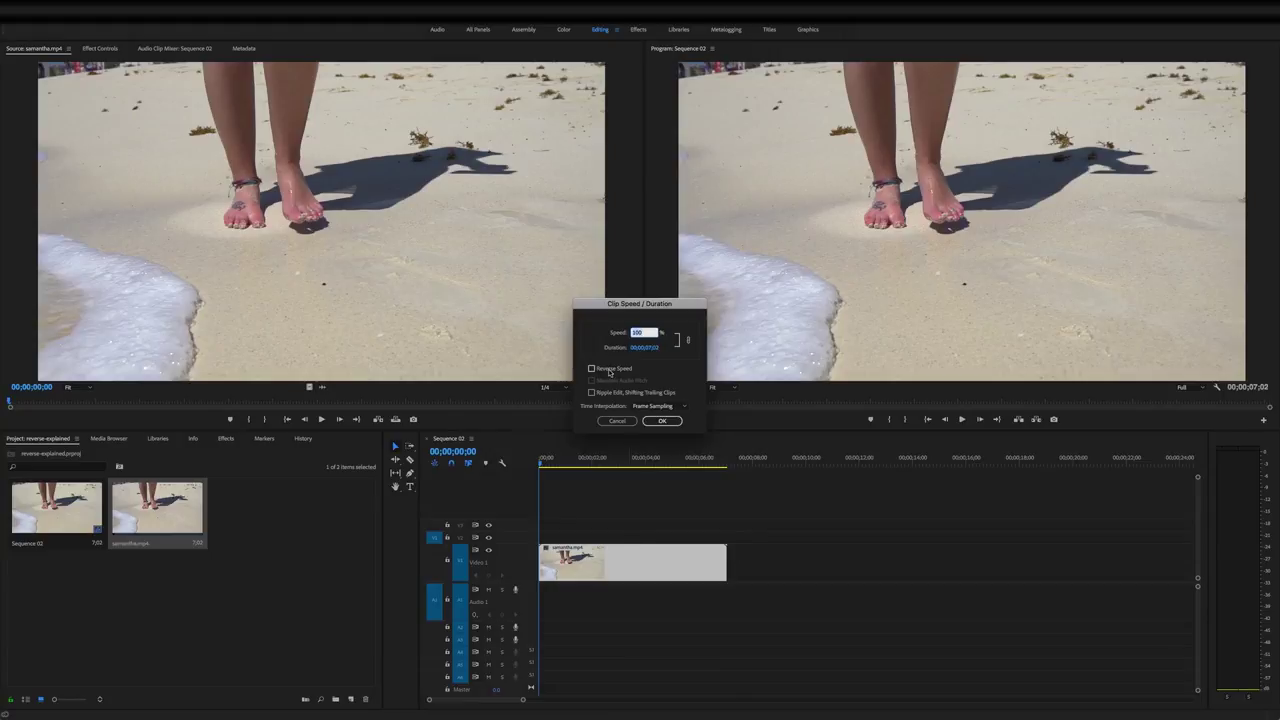
left_click(592, 369)
left_click(661, 420)
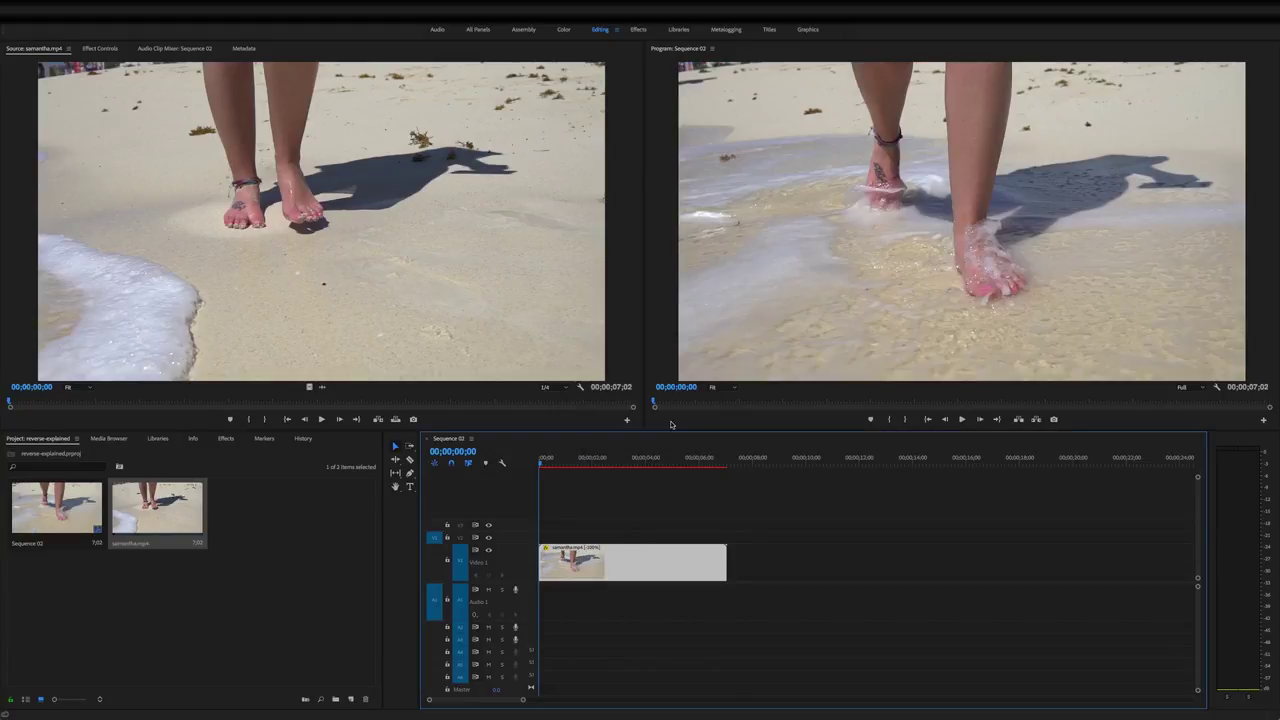
key("space")
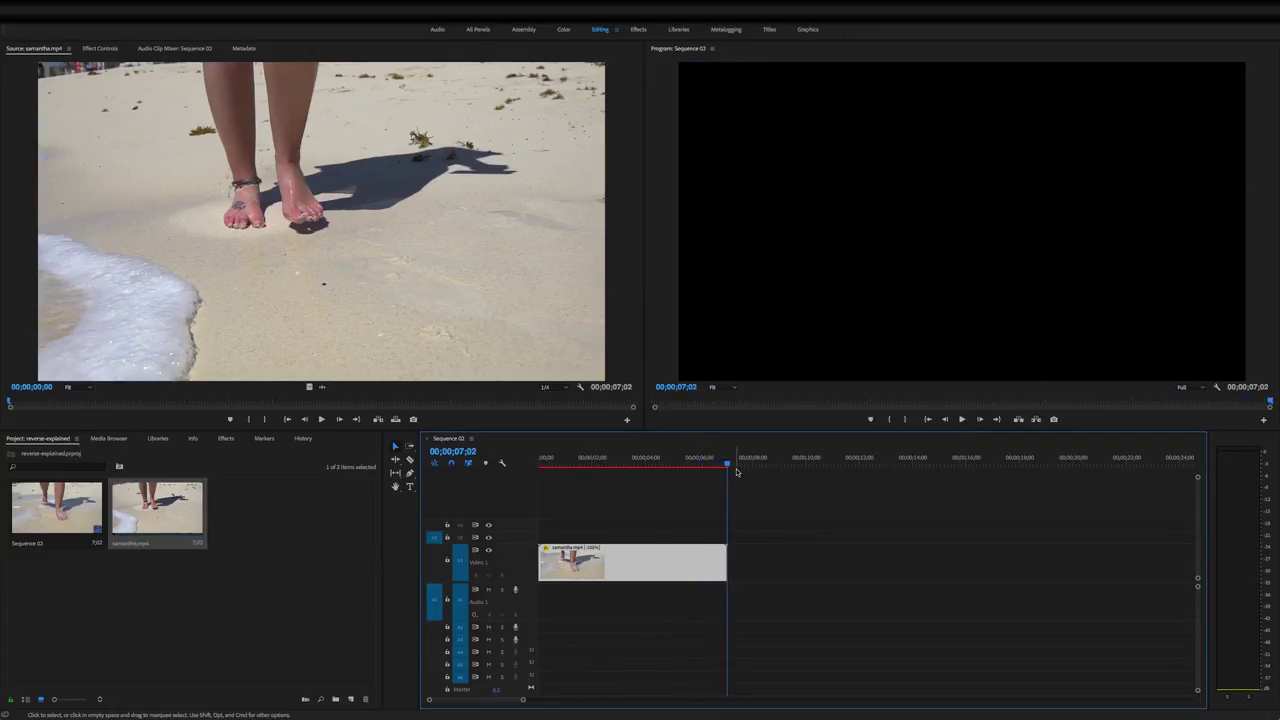
Stop playback, undo the reverse speed, and replay the clip from the start.
key("space")
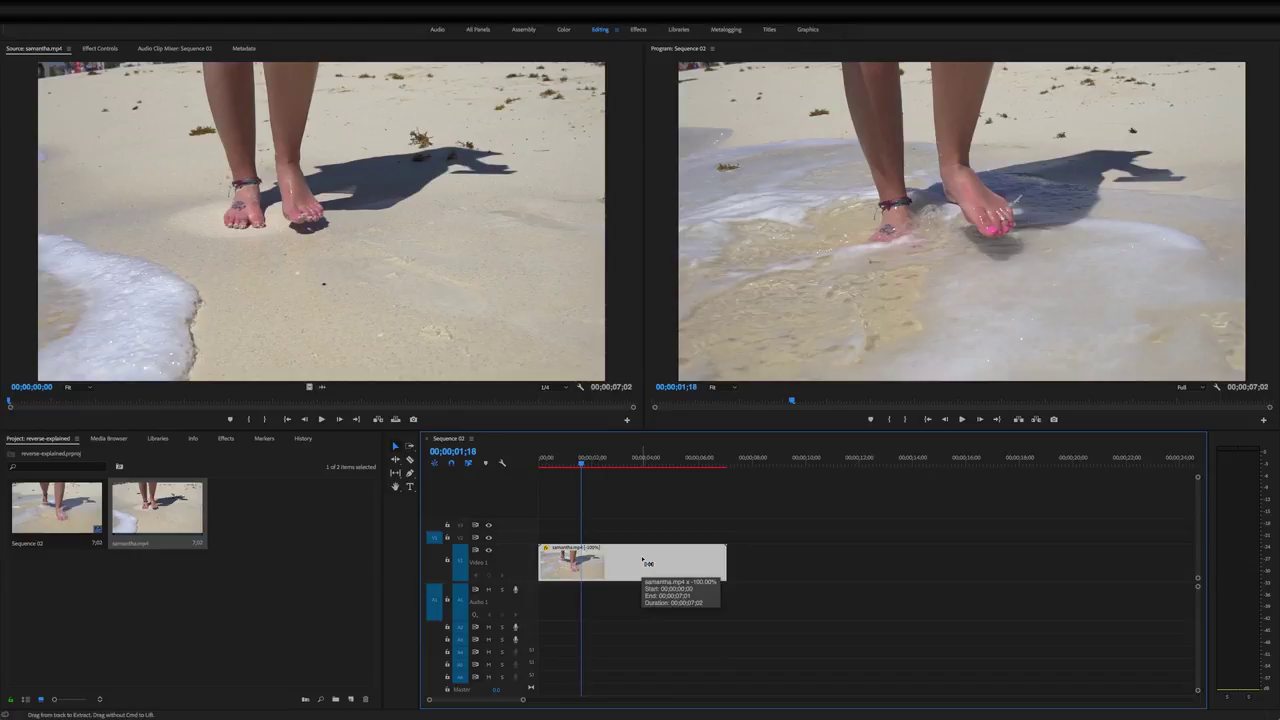
key("super+z")
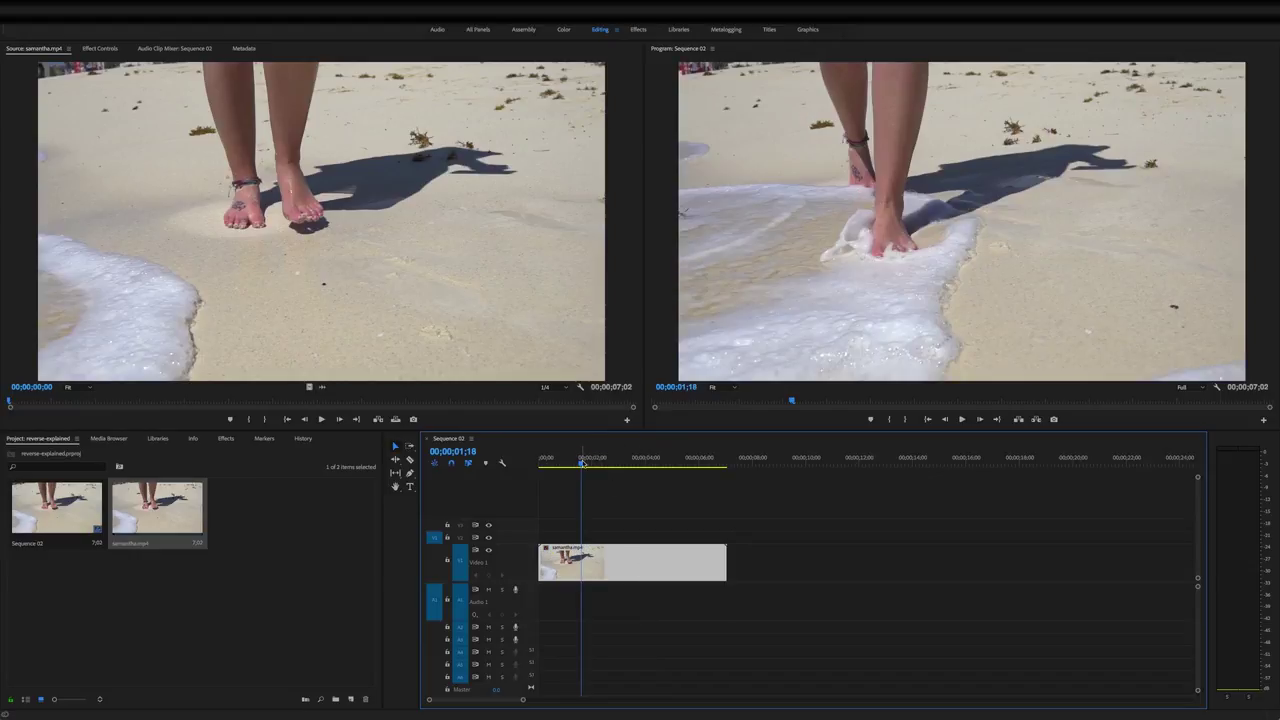
left_click_drag(582, 462, 548, 462)
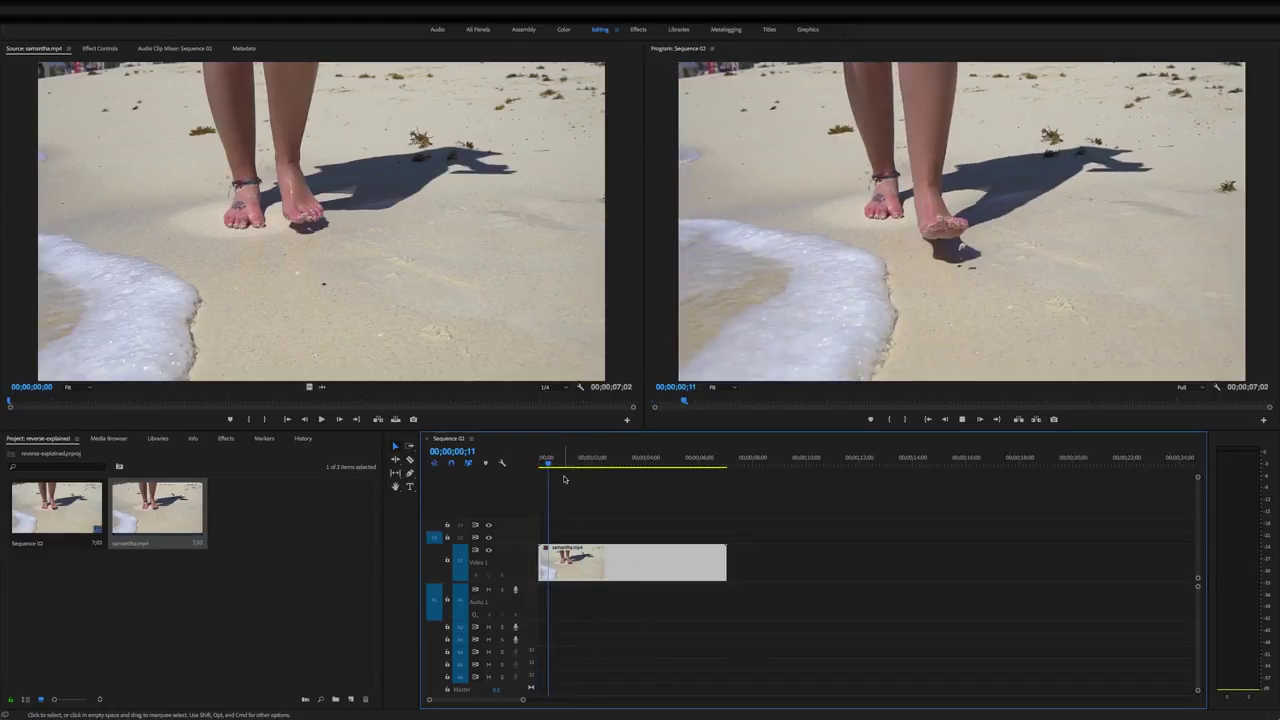
key("space")
key("space")
key("Home")
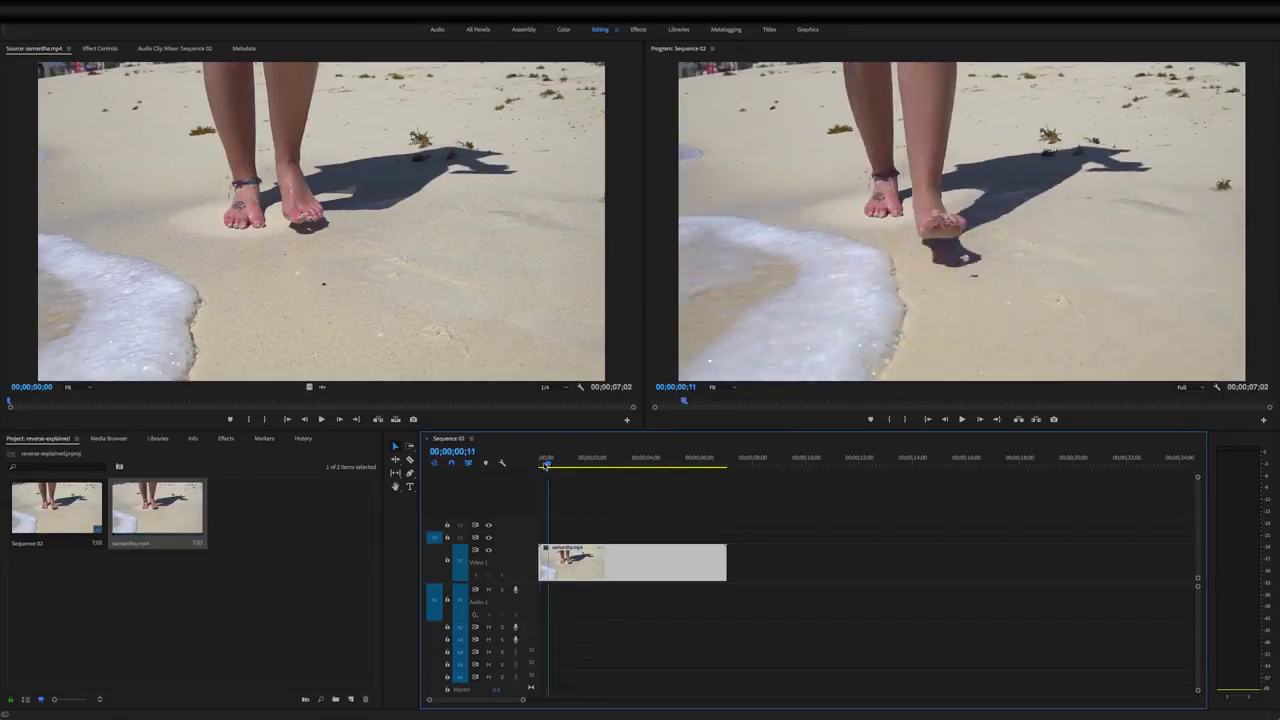
Scrub to about 1;14, zoom the timeline in on the clip, and play it.
left_click_drag(542, 465, 521, 487)
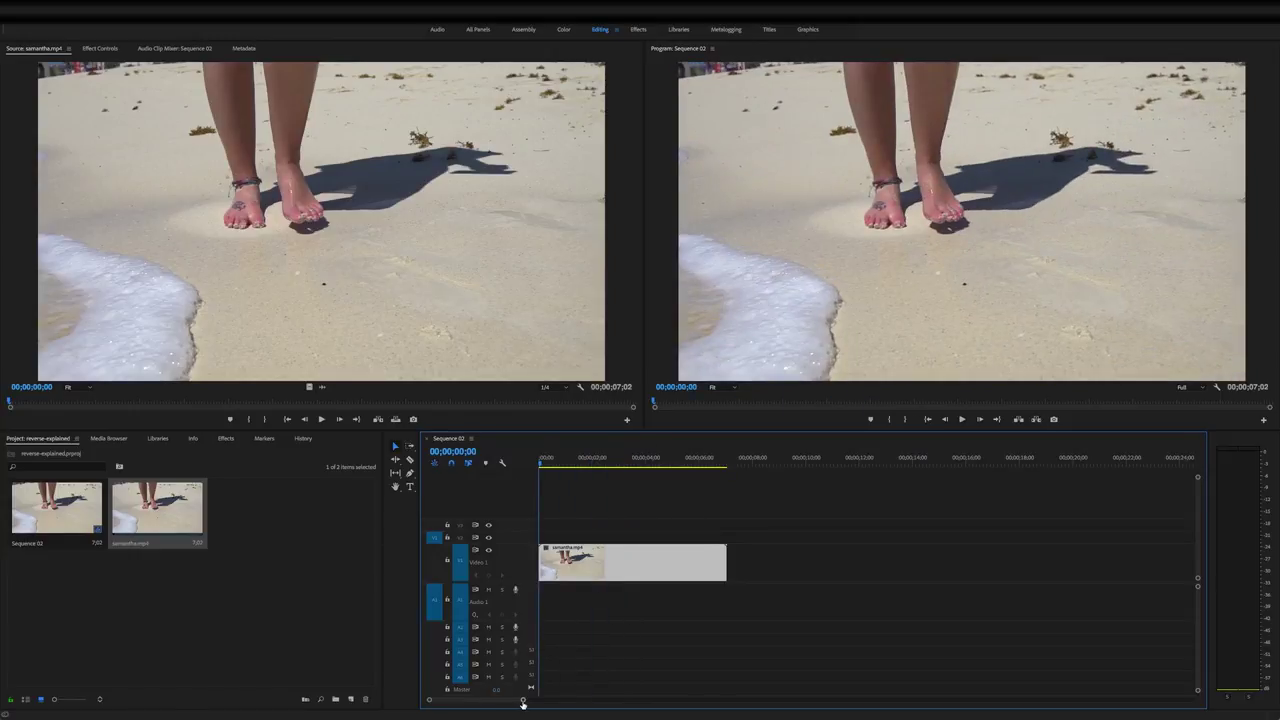
left_click_drag(522, 700, 505, 700)
key("space")
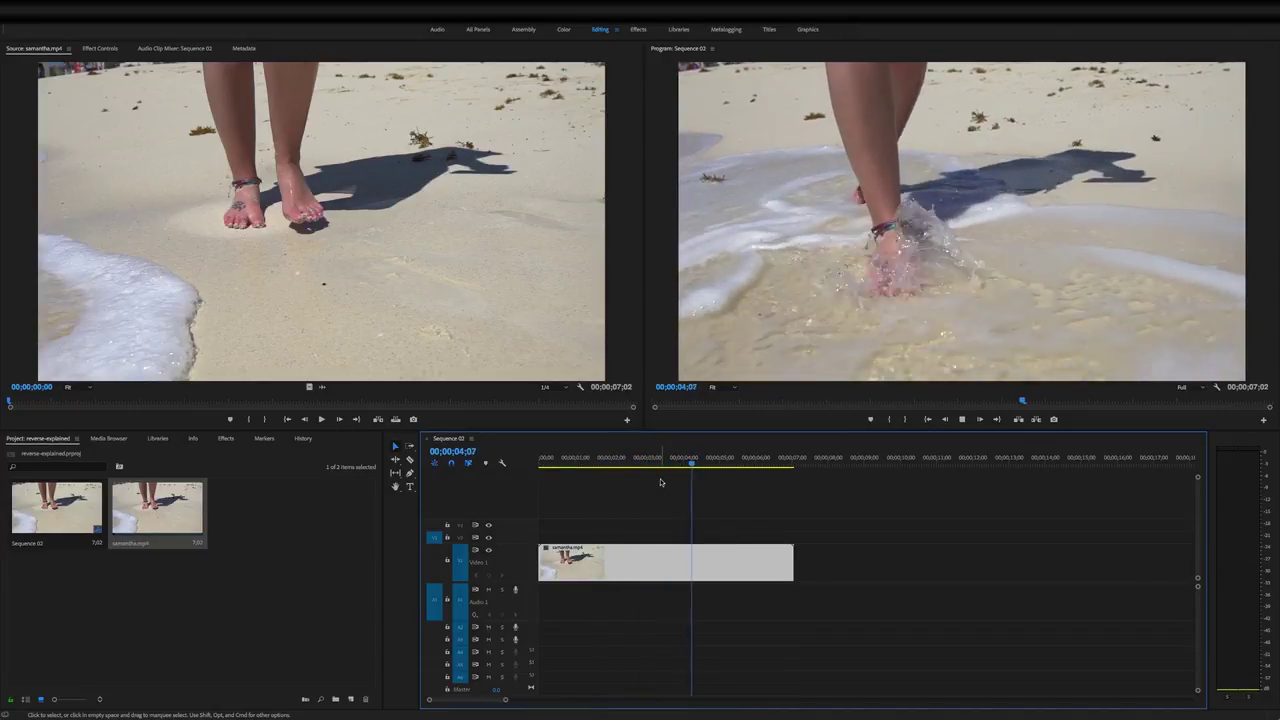
Split the clip at 4;17, delete the tail piece, and play the trimmed clip from the start.
key("Left")
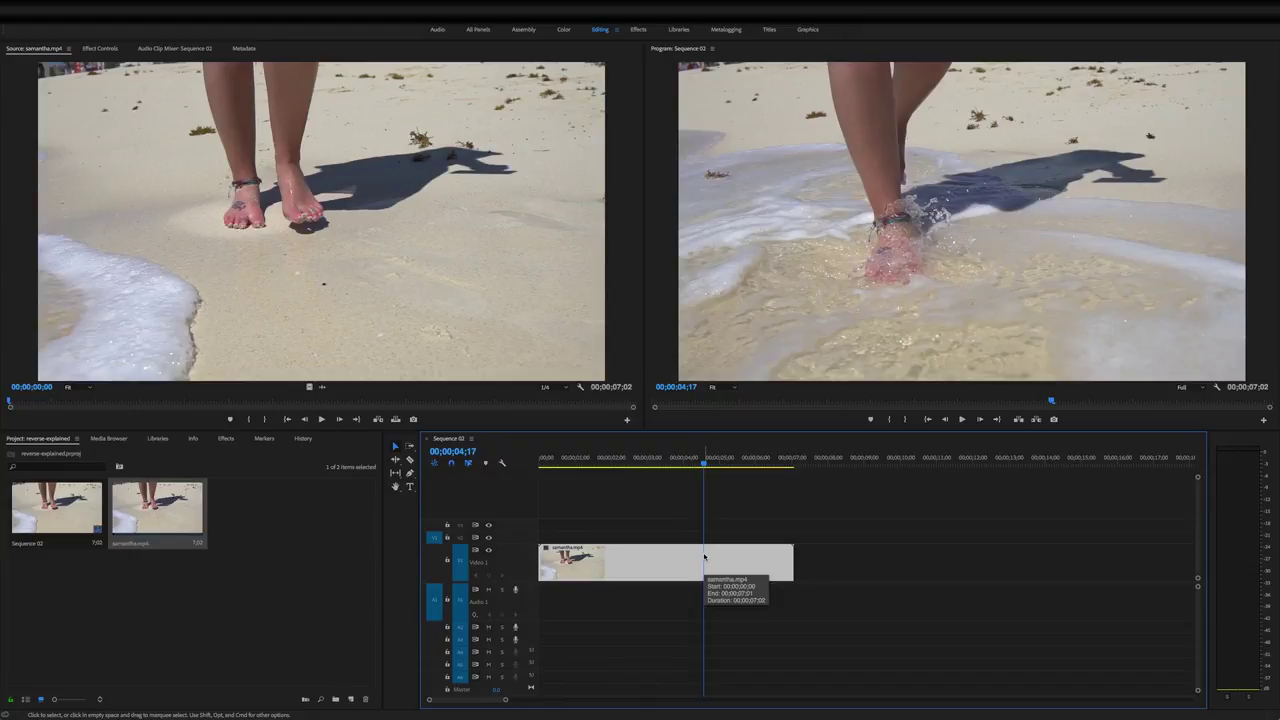
key("super+k")
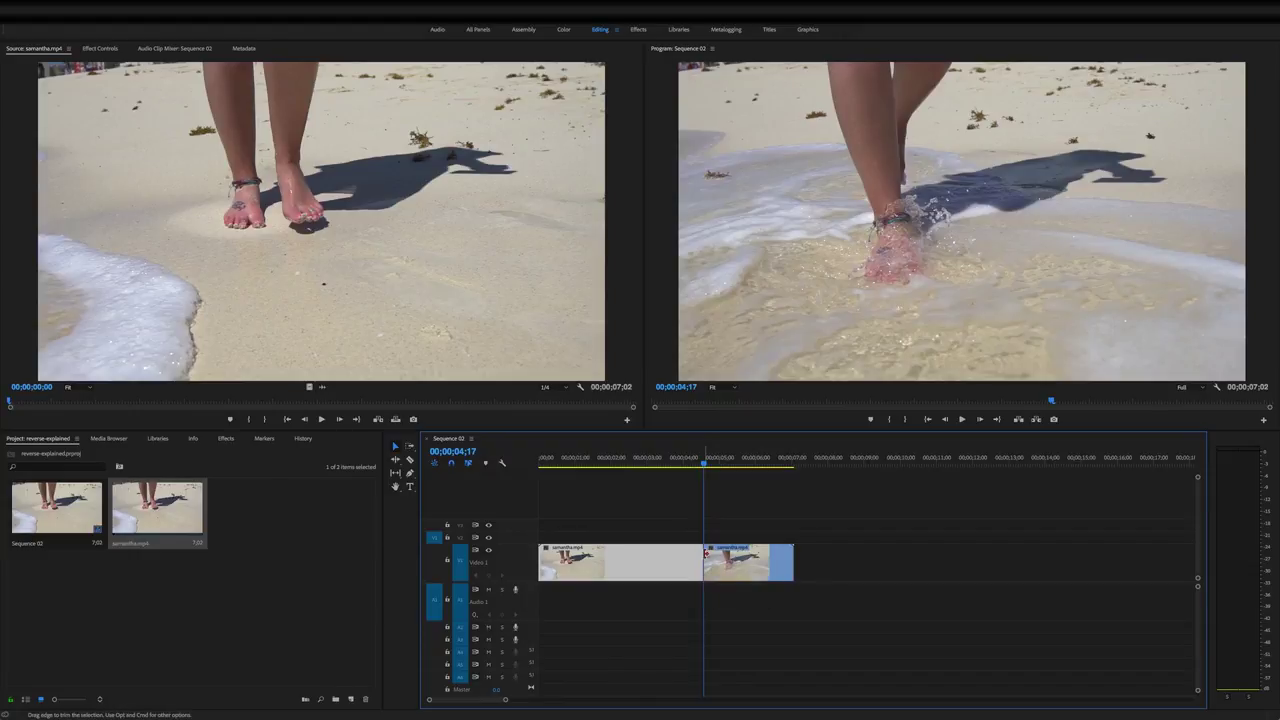
left_click(752, 562)
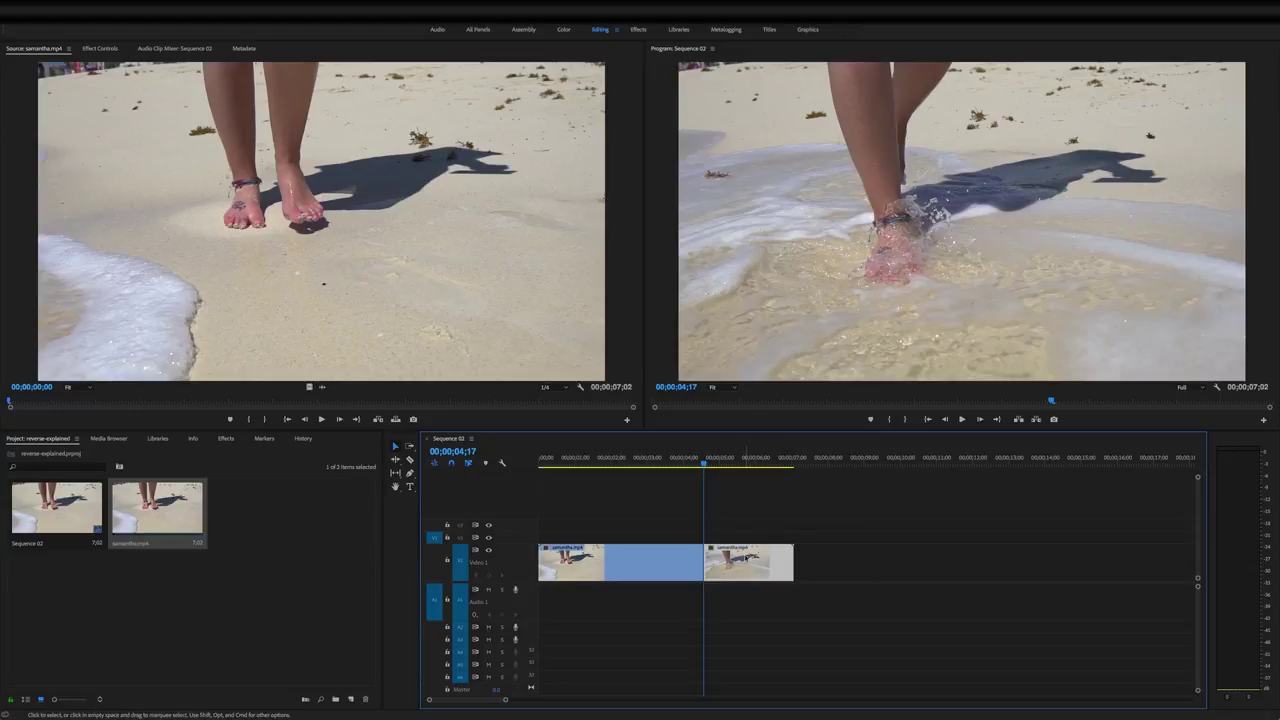
key("Delete")
left_click(652, 559)
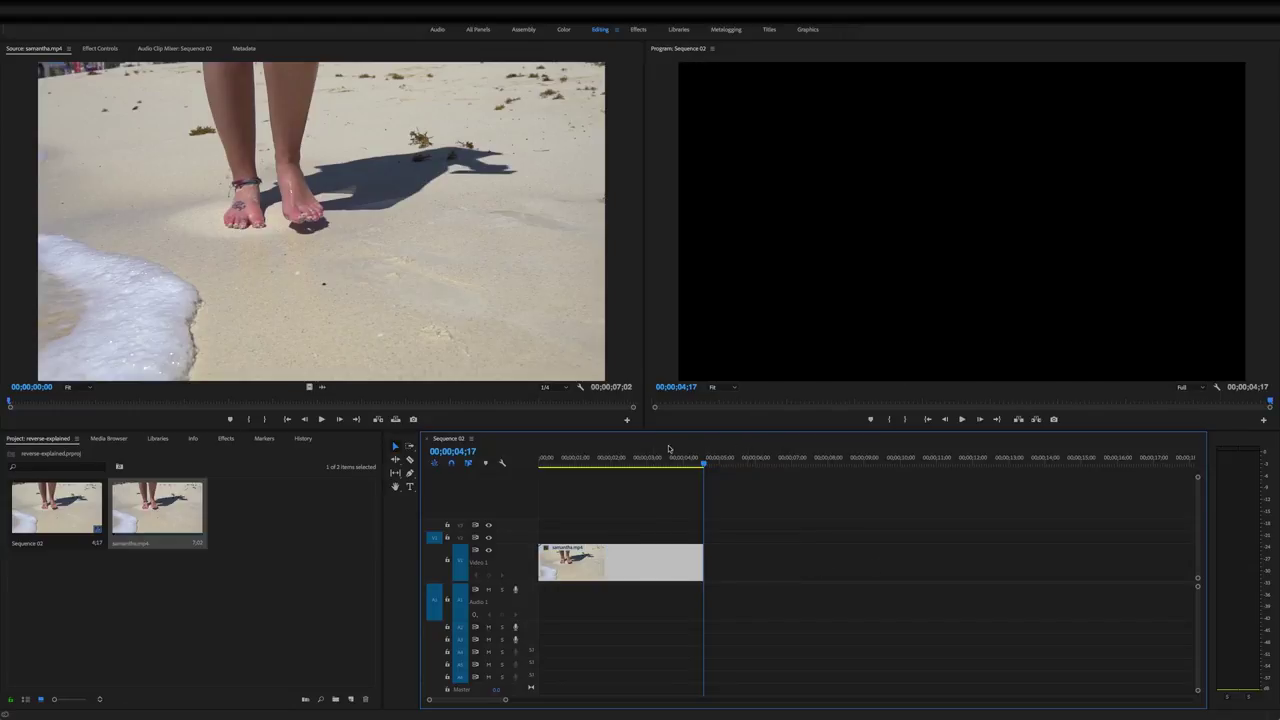
key("Home")
key("space")
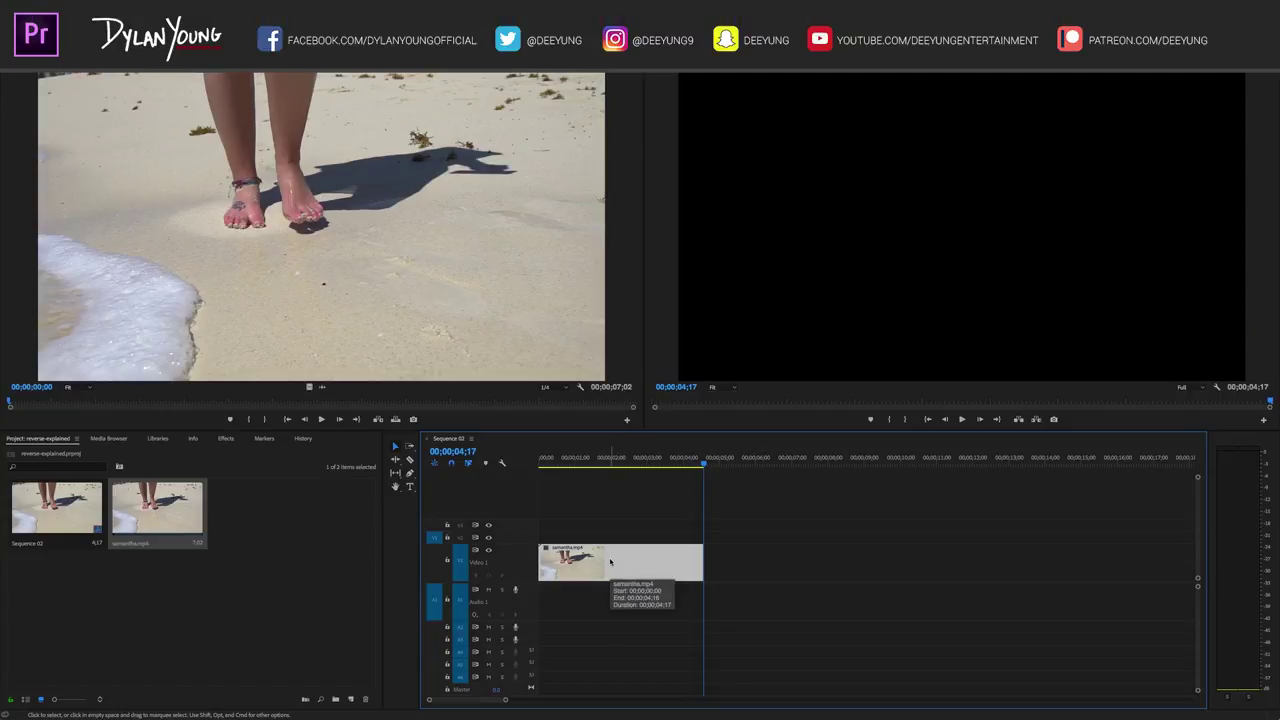
Paste a copy of the clip at 5;01, preview it, then delete it.
right_click(606, 557)
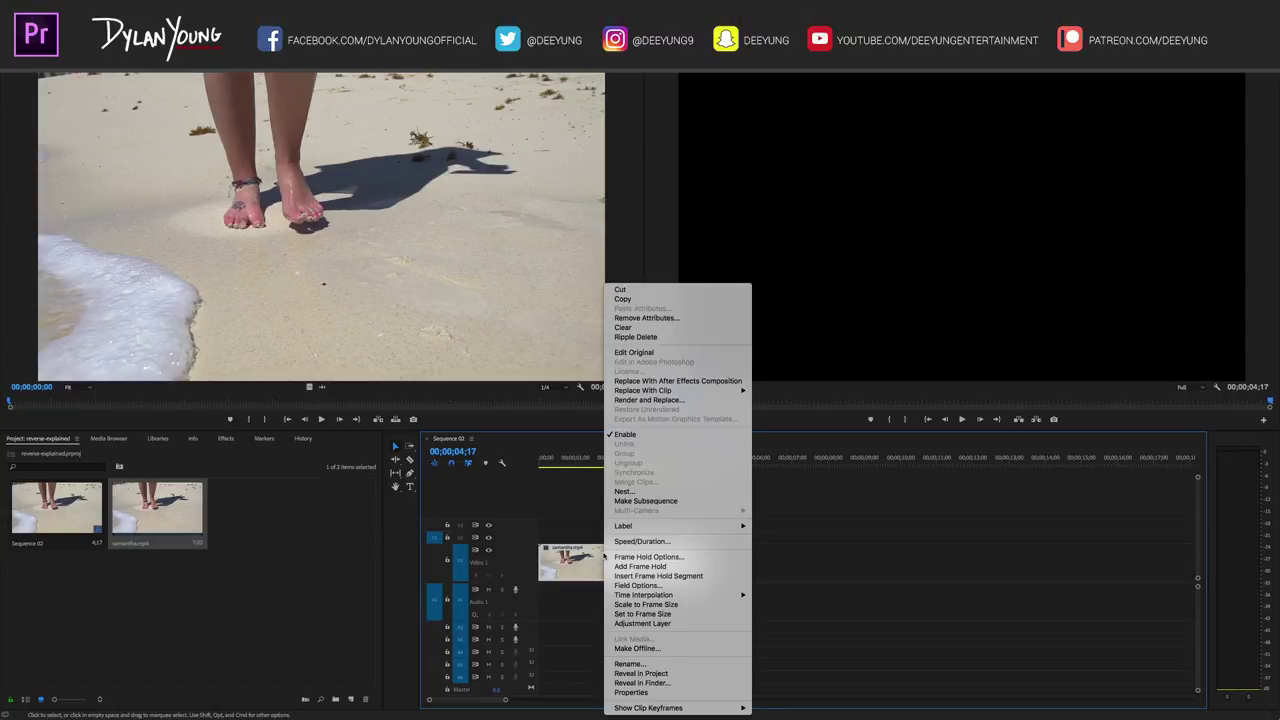
left_click(726, 472)
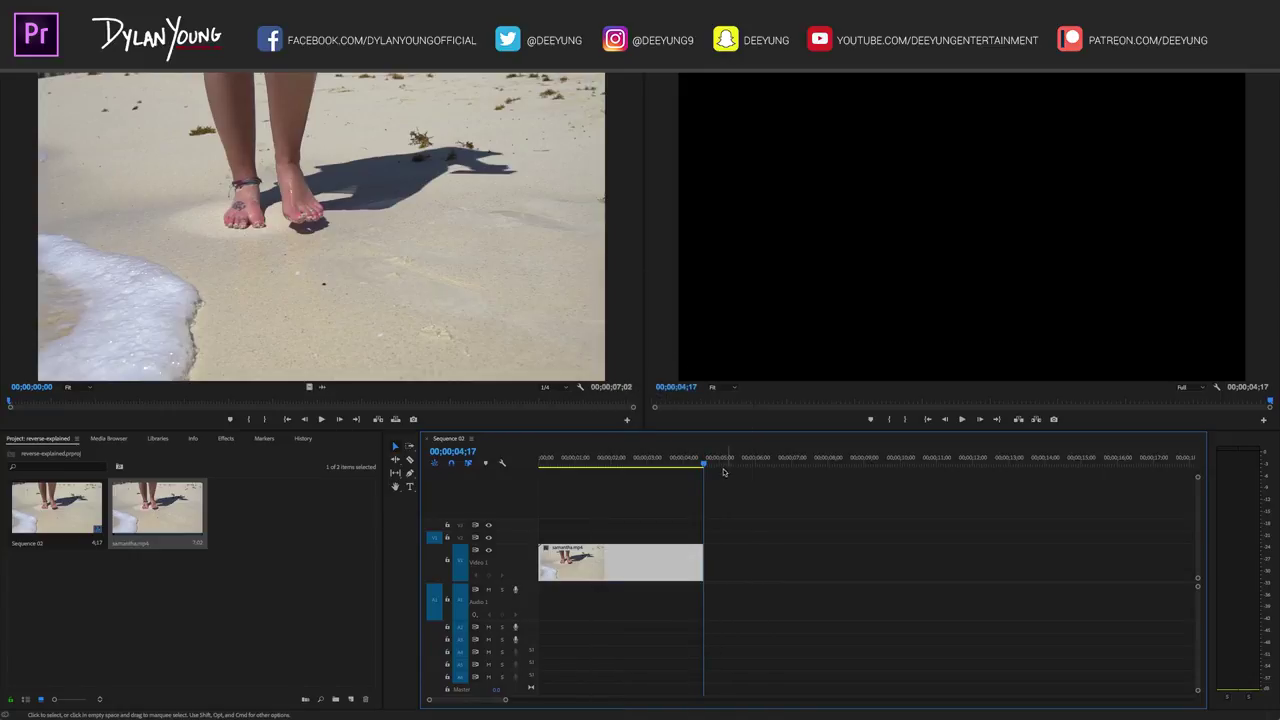
left_click(721, 467)
left_click(745, 569)
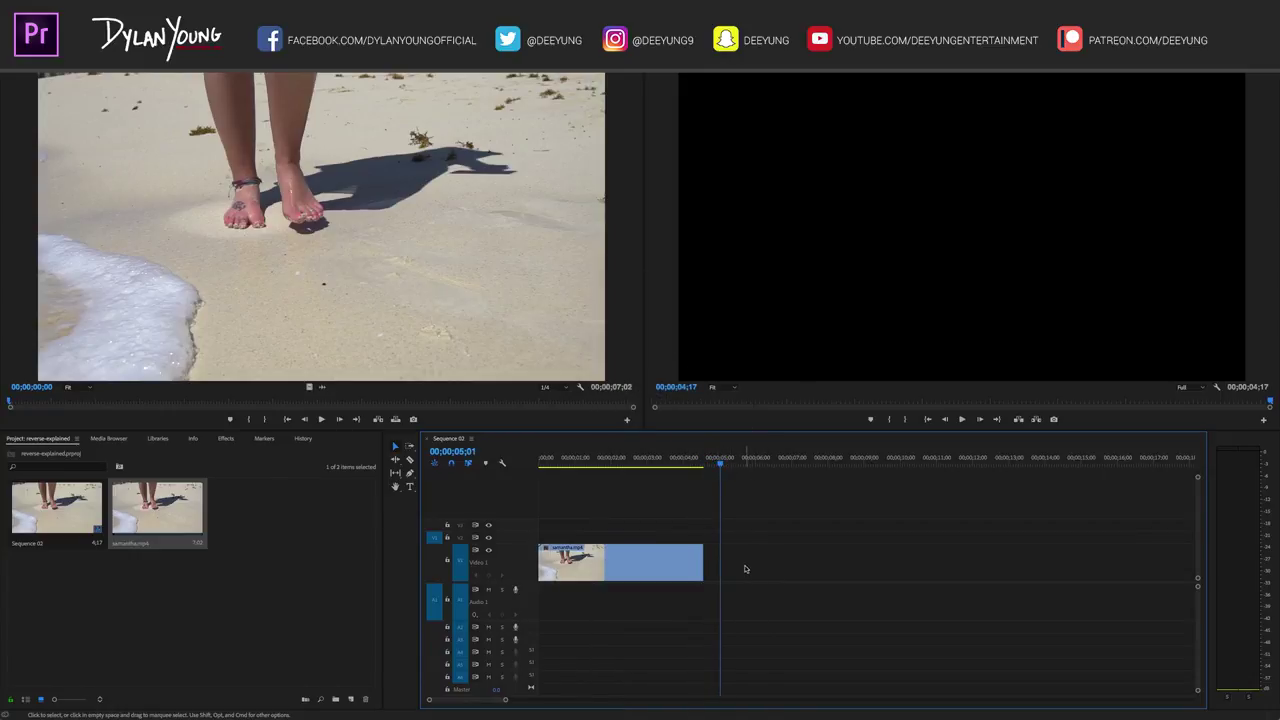
key("ctrl+v")
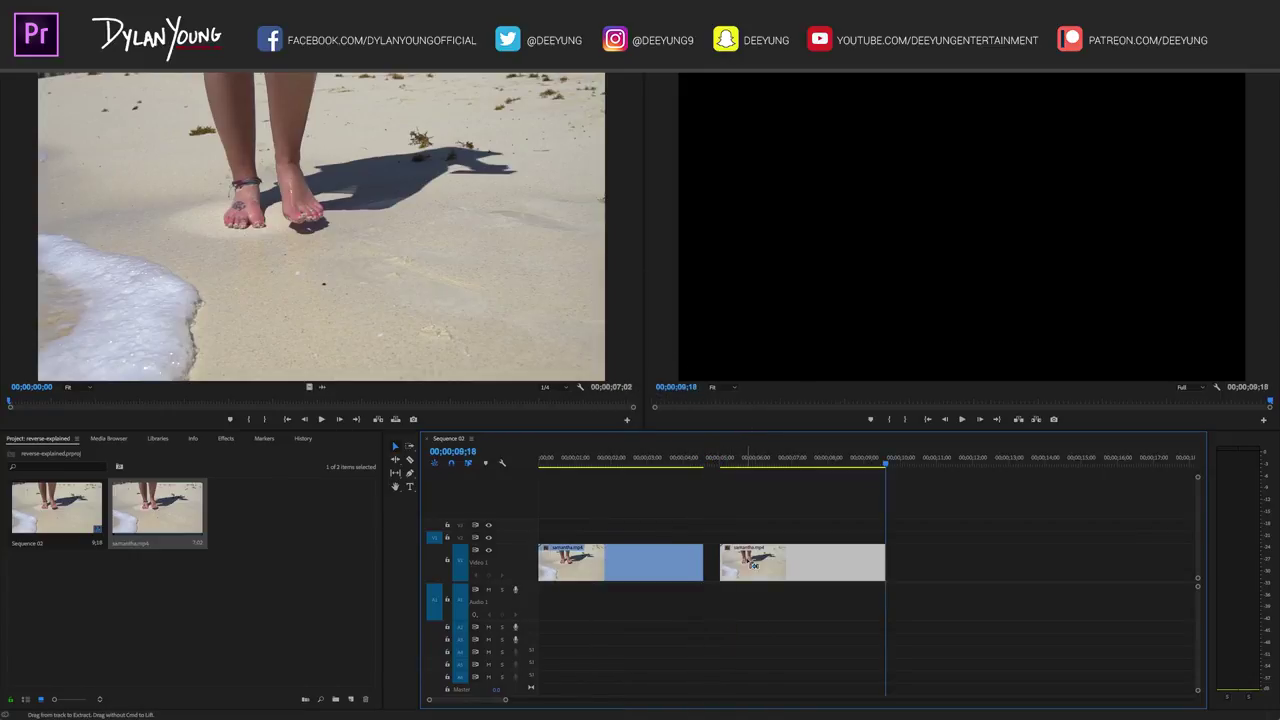
left_click_drag(720, 459, 734, 466)
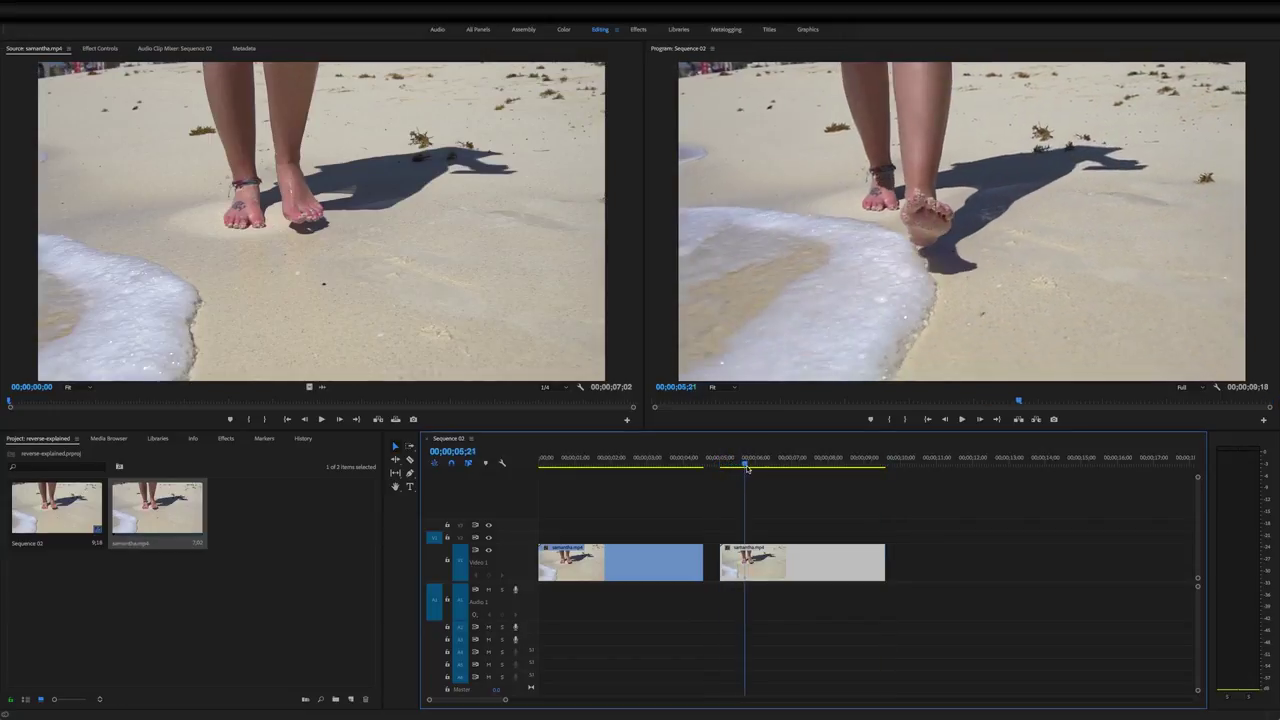
key("Delete")
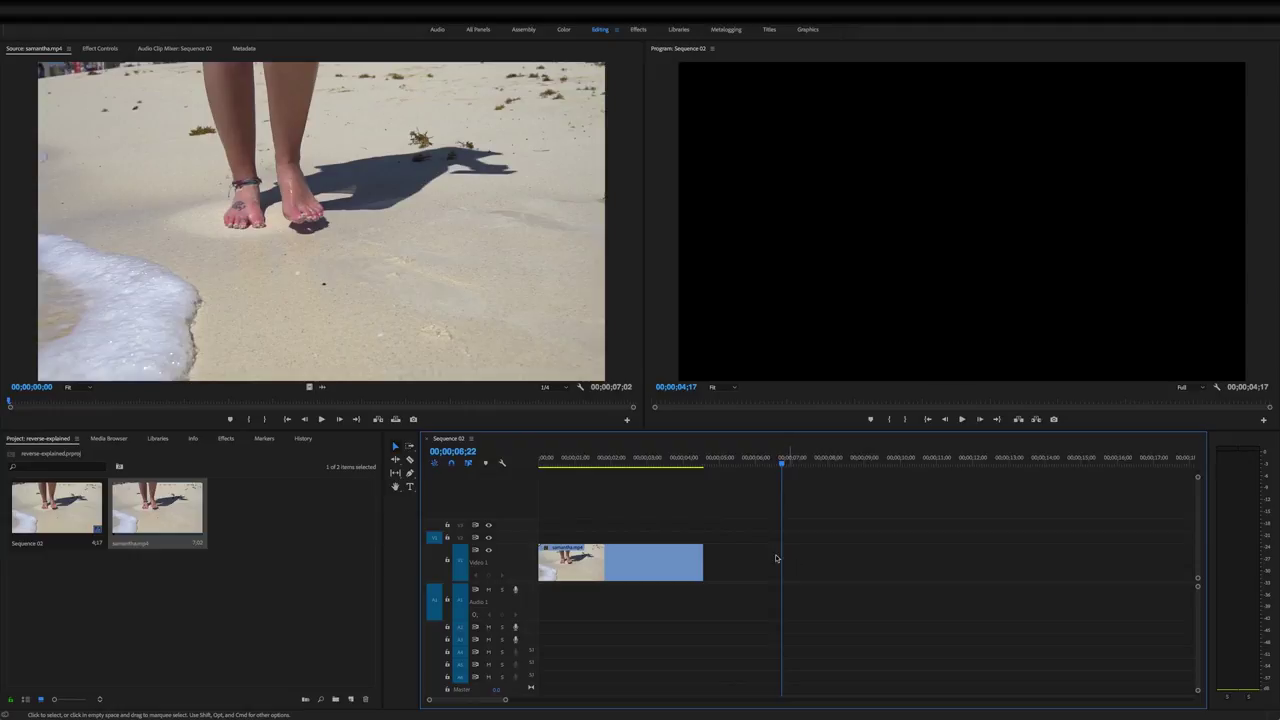
Duplicate the trimmed clip and slide the copy flush against the first clip's end.
left_click(635, 461)
left_click(652, 573)
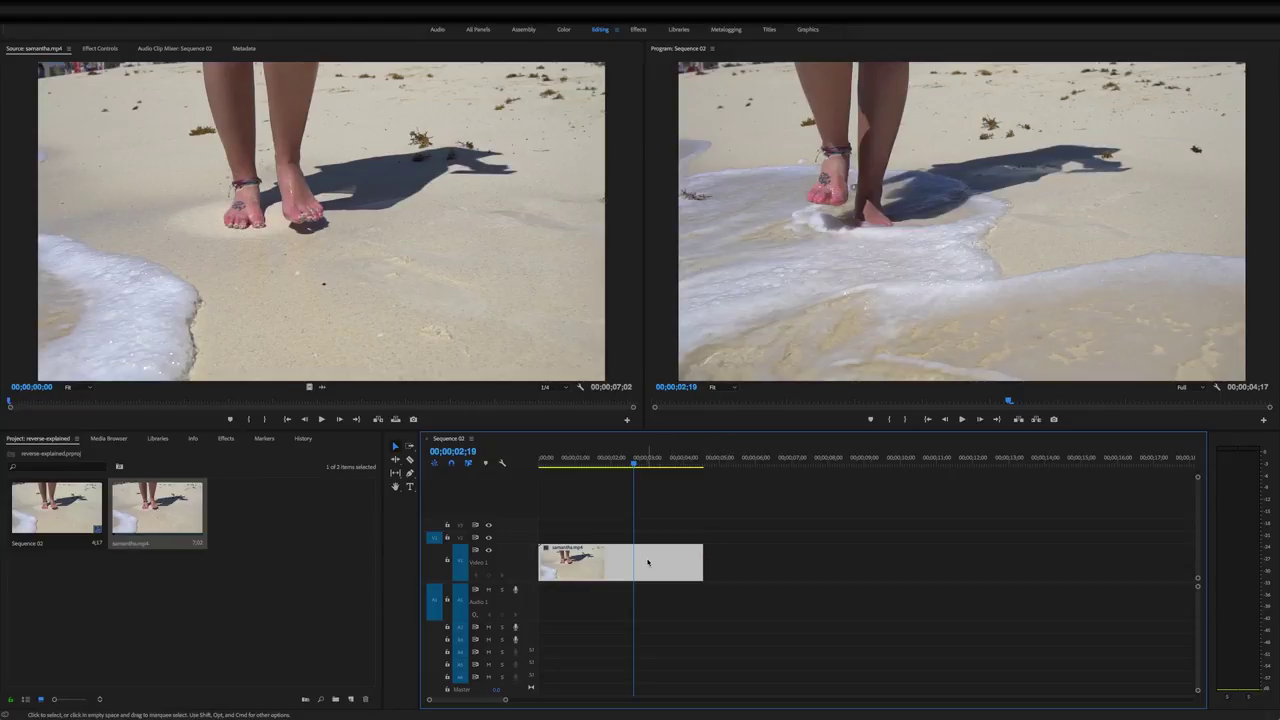
left_click_drag(648, 562, 799, 542)
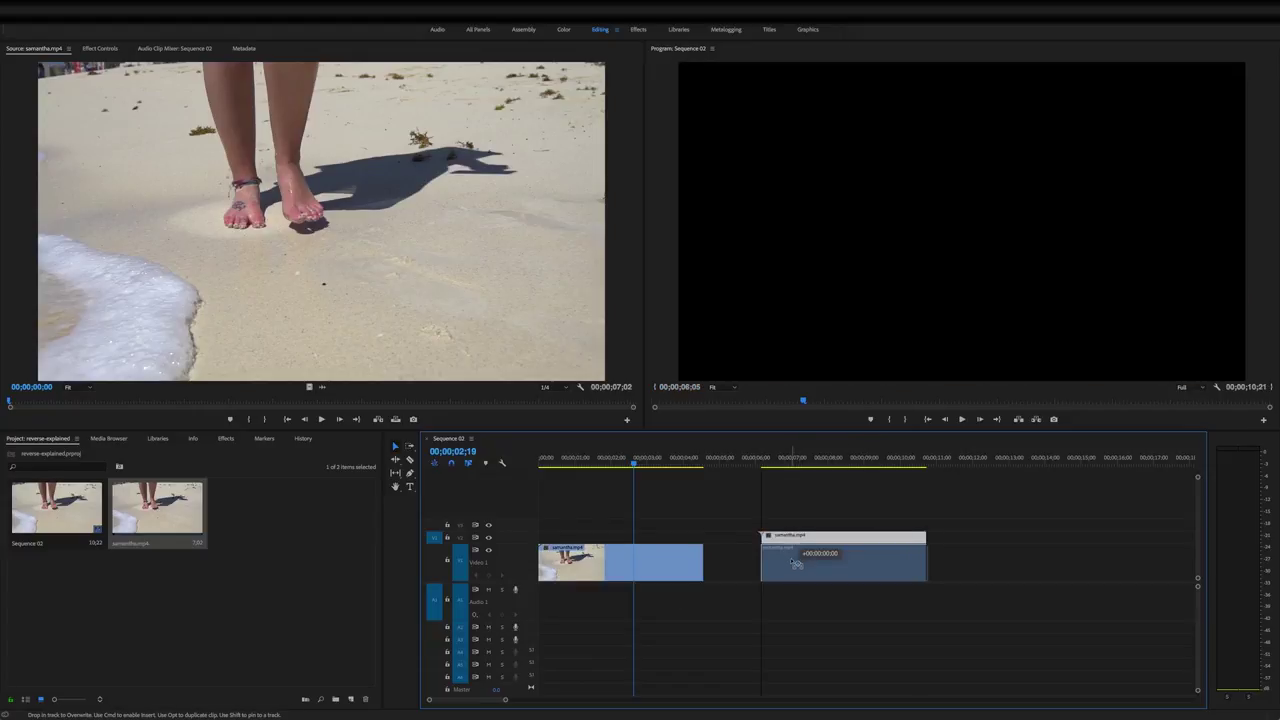
key("Down")
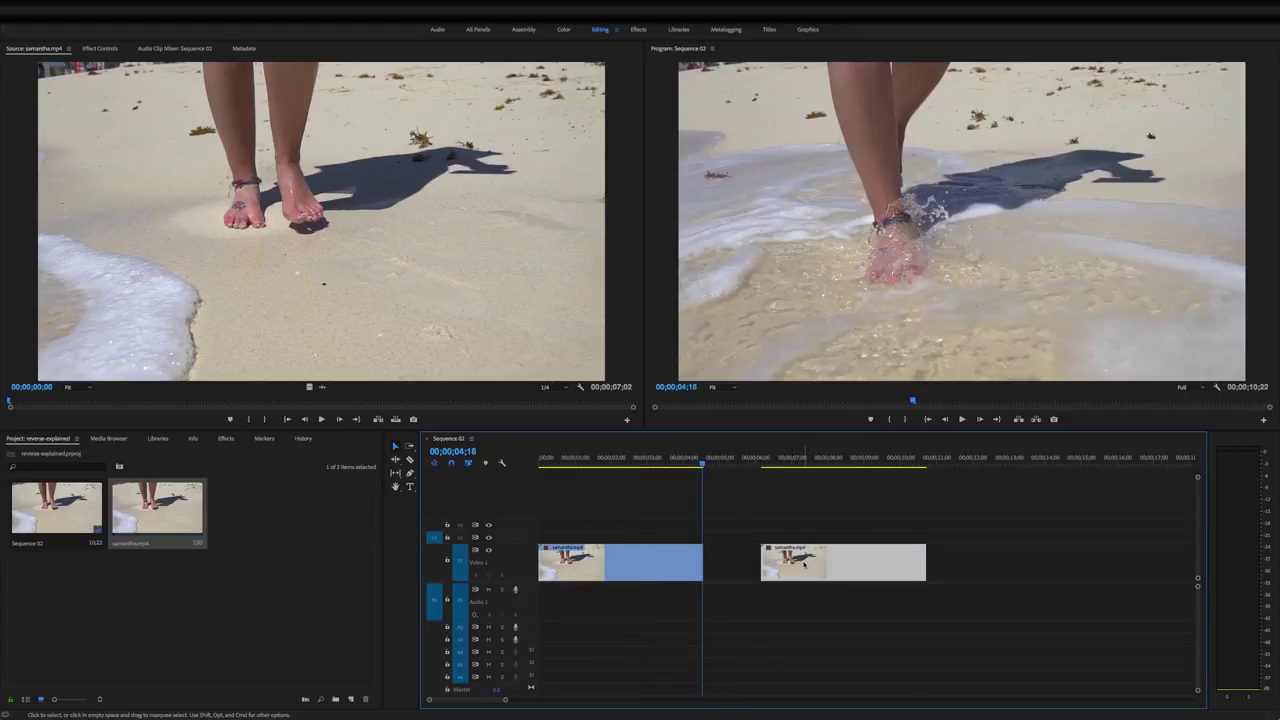
left_click_drag(808, 573, 753, 573)
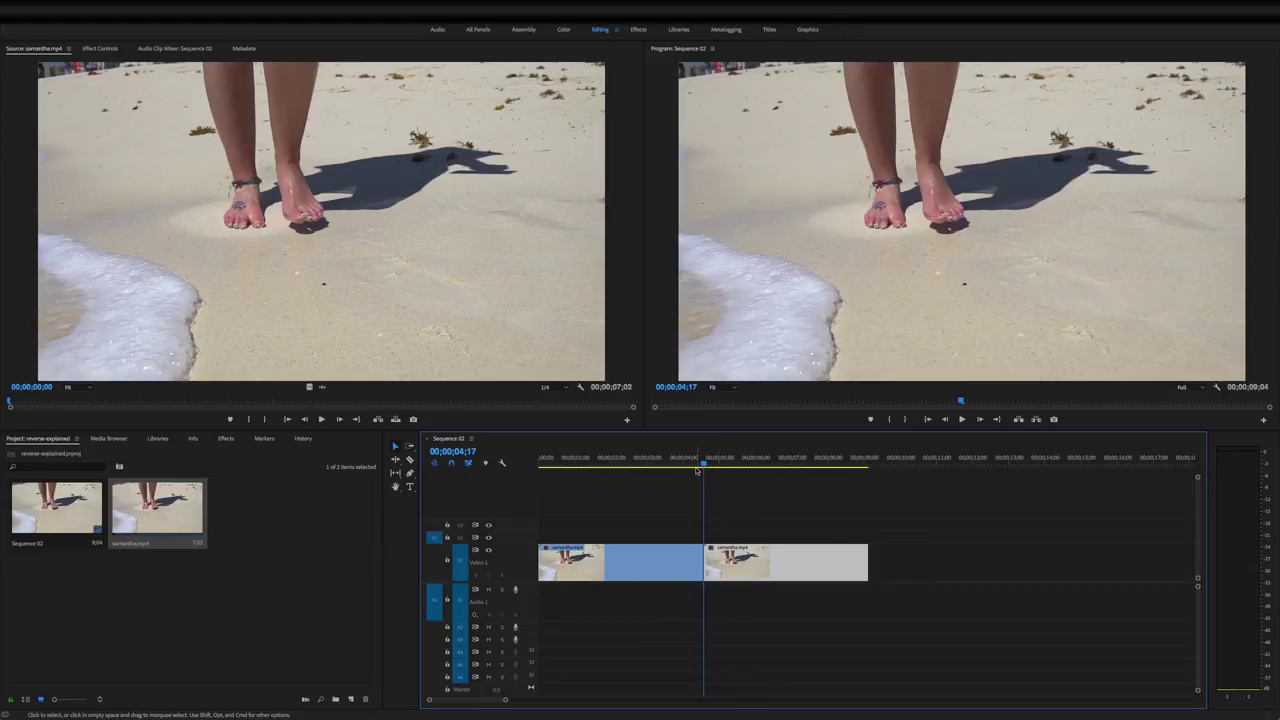
left_click(682, 468)
left_click_drag(682, 468, 727, 480)
Turn on Reverse Speed for the second copy and replay the sequence from the start.
right_click(778, 568)
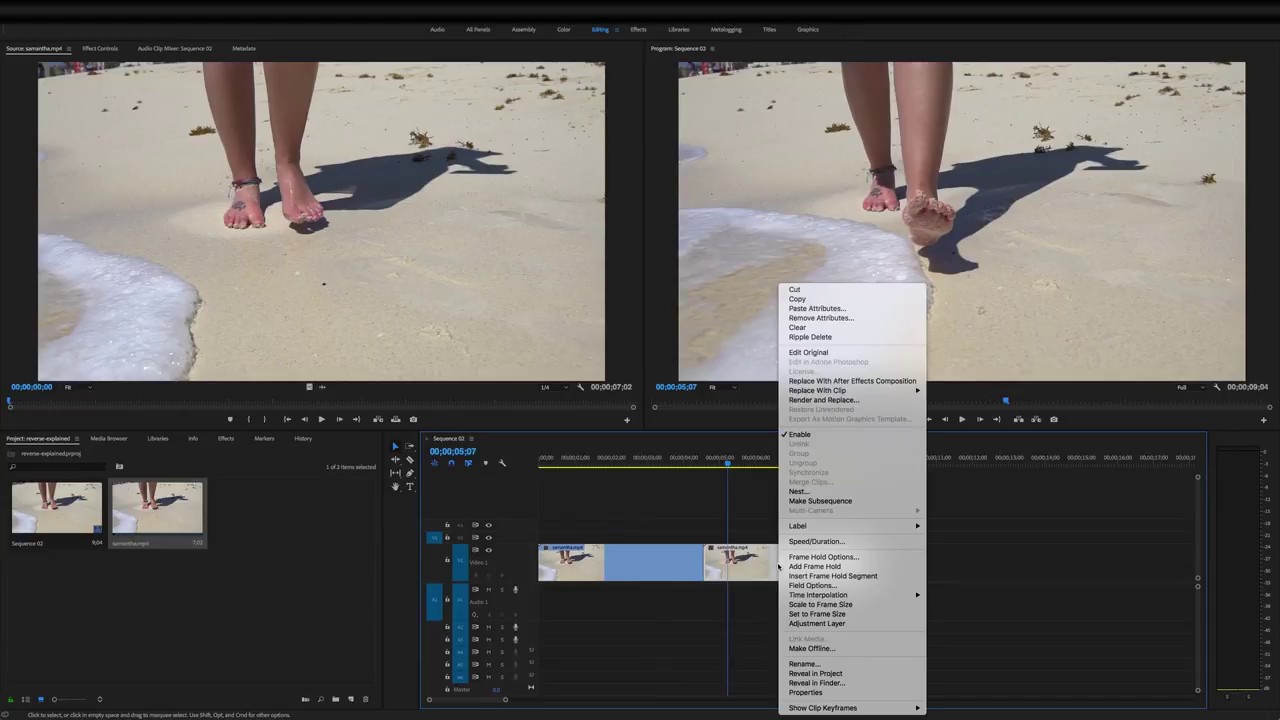
left_click(816, 541)
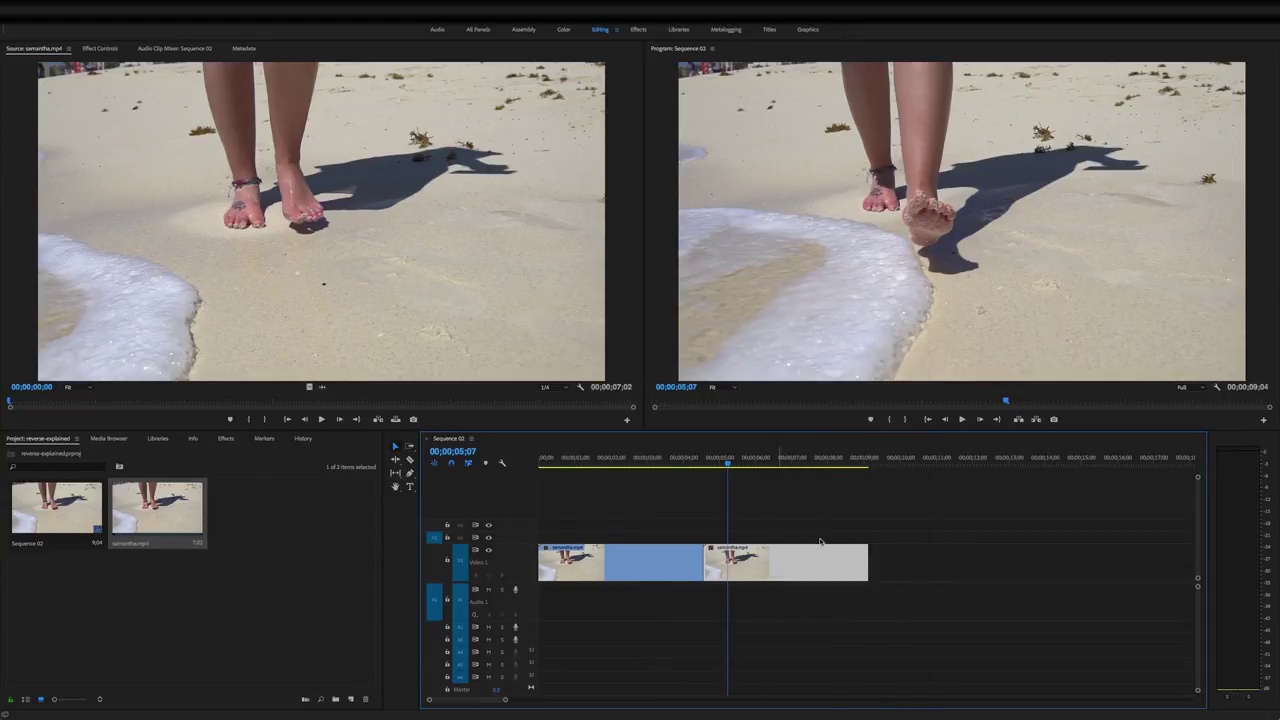
left_click(617, 371)
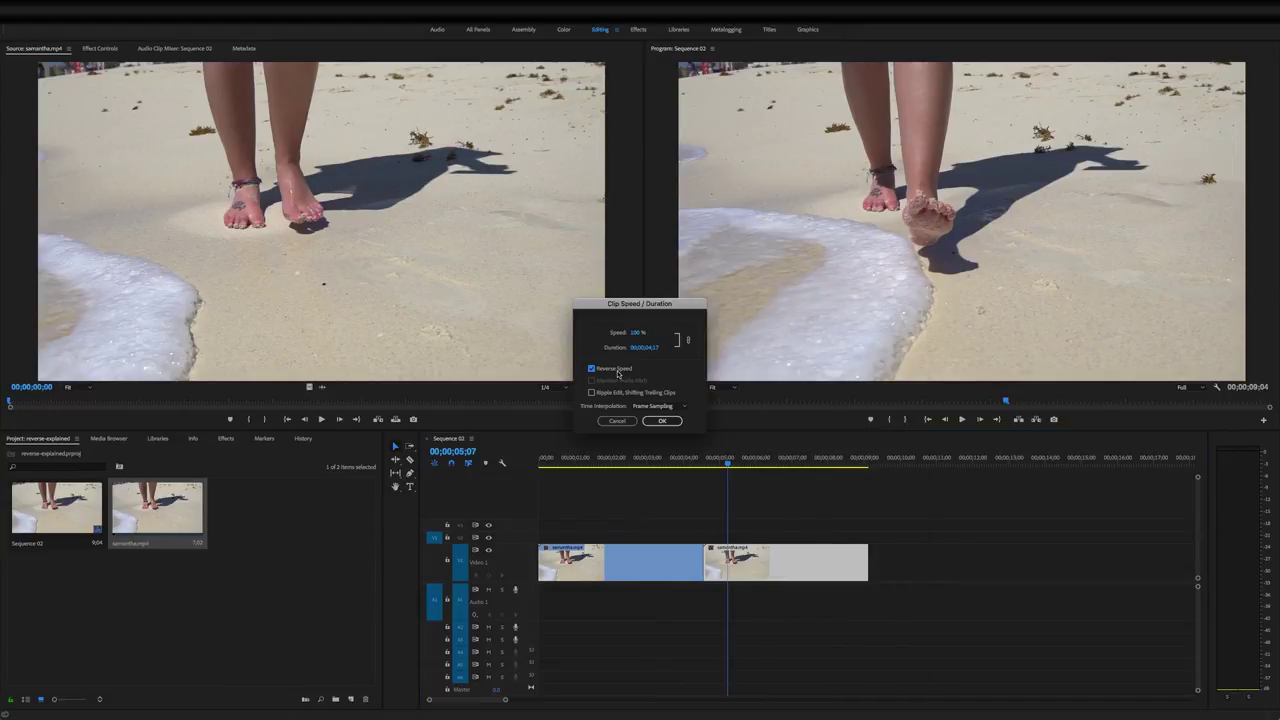
left_click(661, 420)
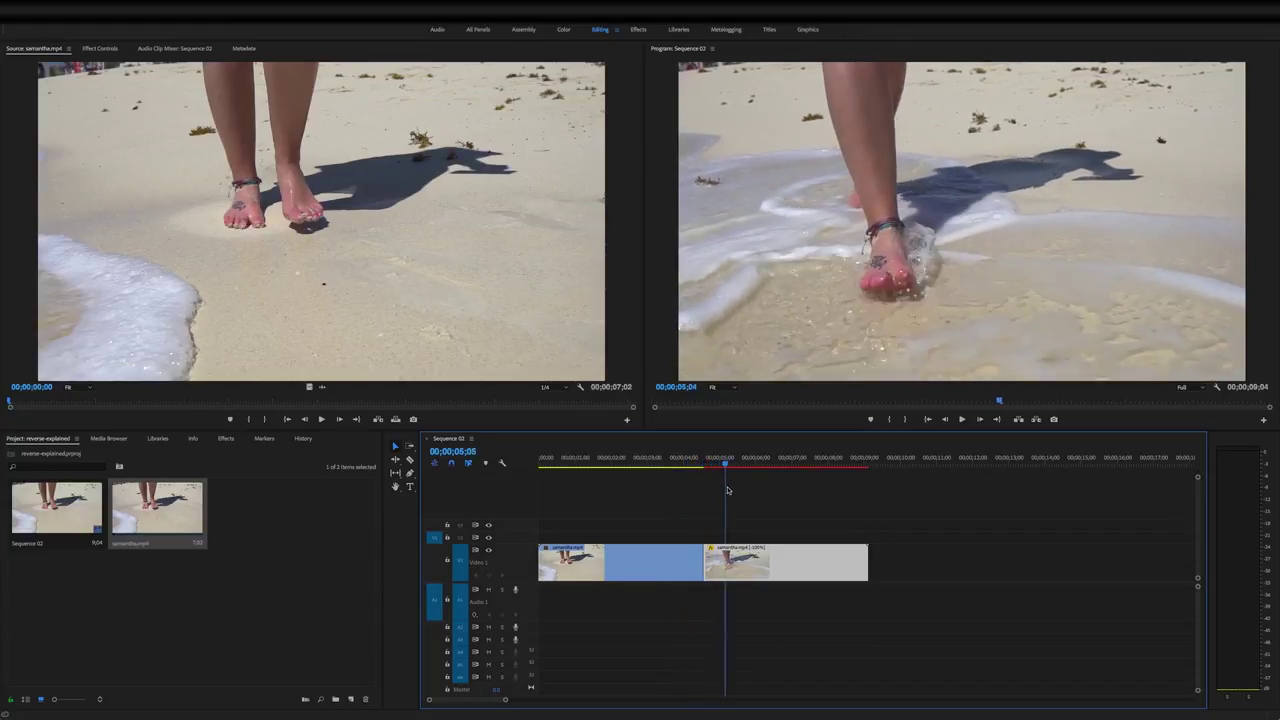
key("space")
key("Home")
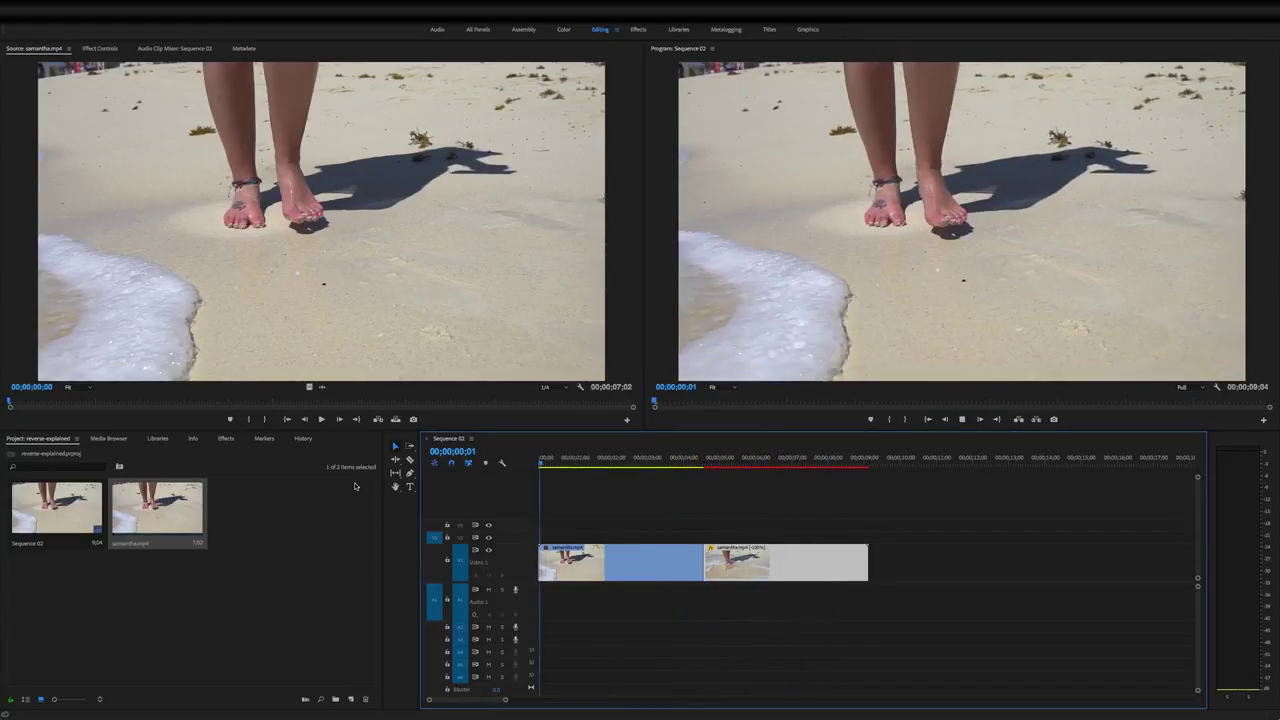